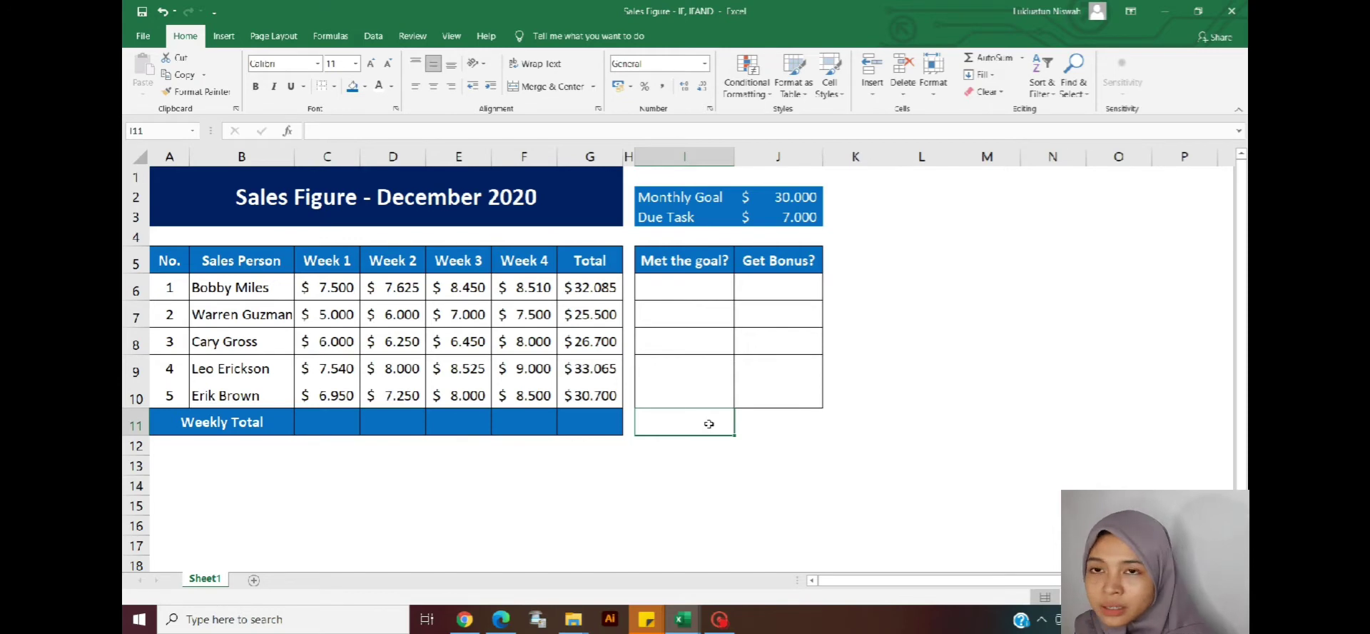
click(774, 200)
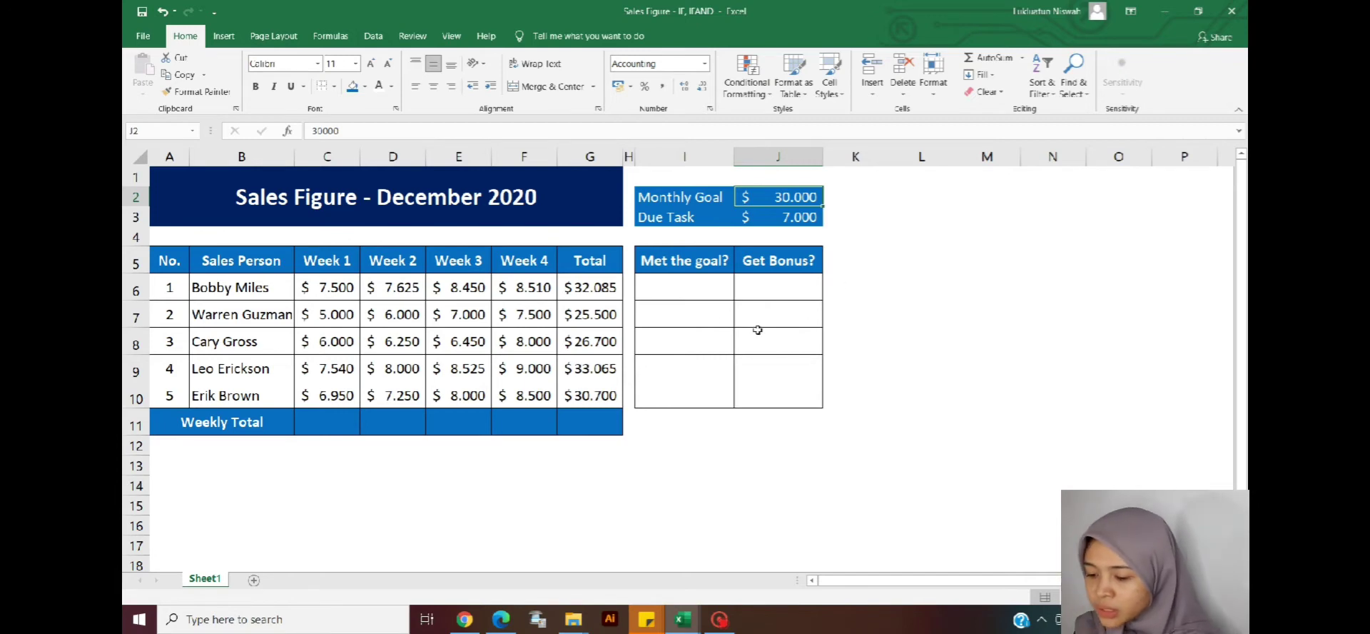
drag(251, 294, 269, 395)
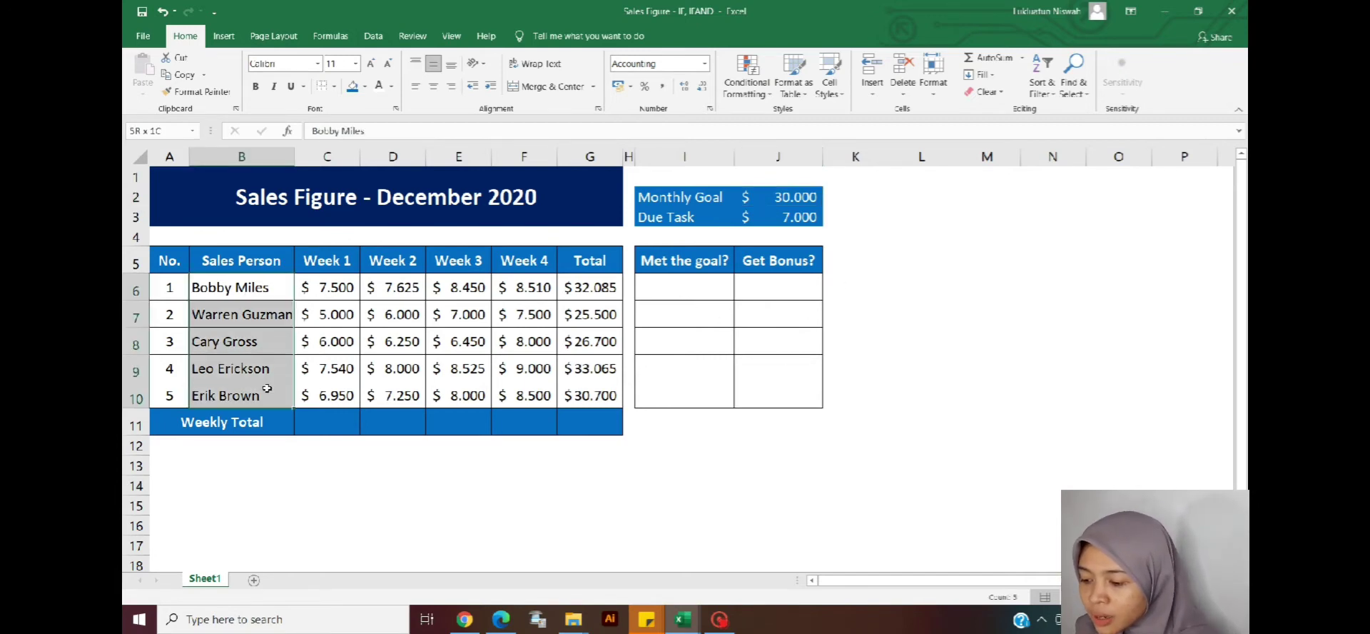
Insert the IF function in cell I6, the first "Met the goal?" cell.
click(679, 269)
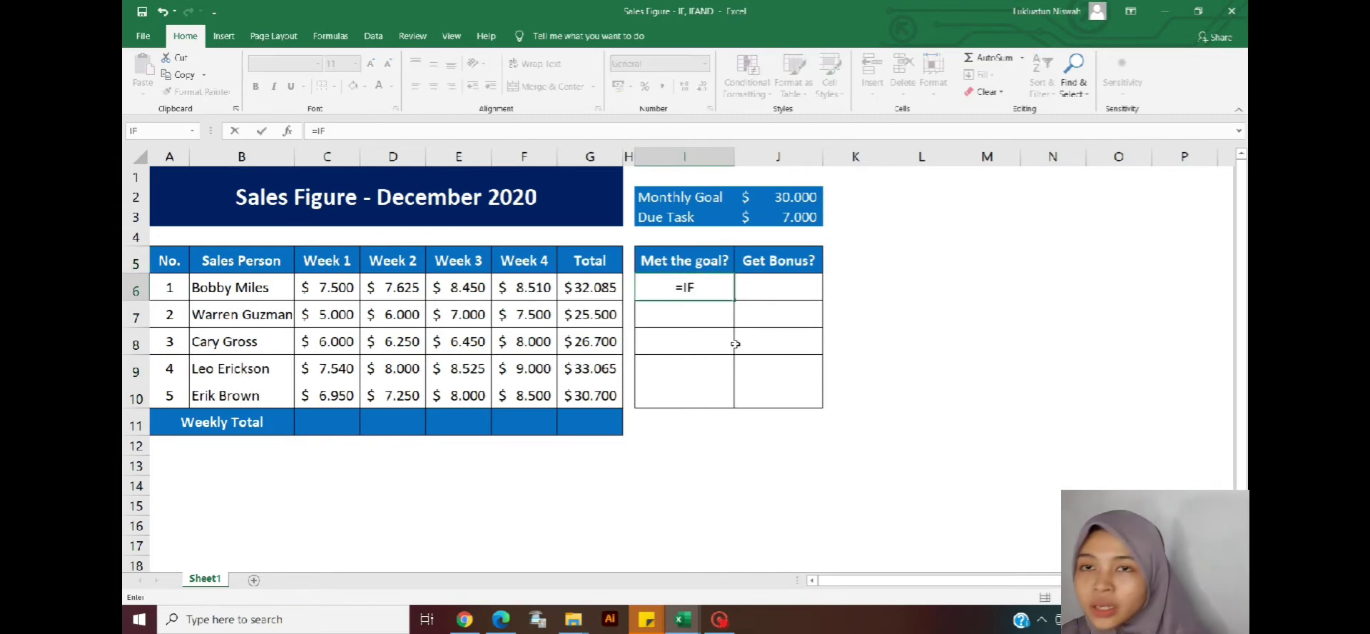
key(Escape)
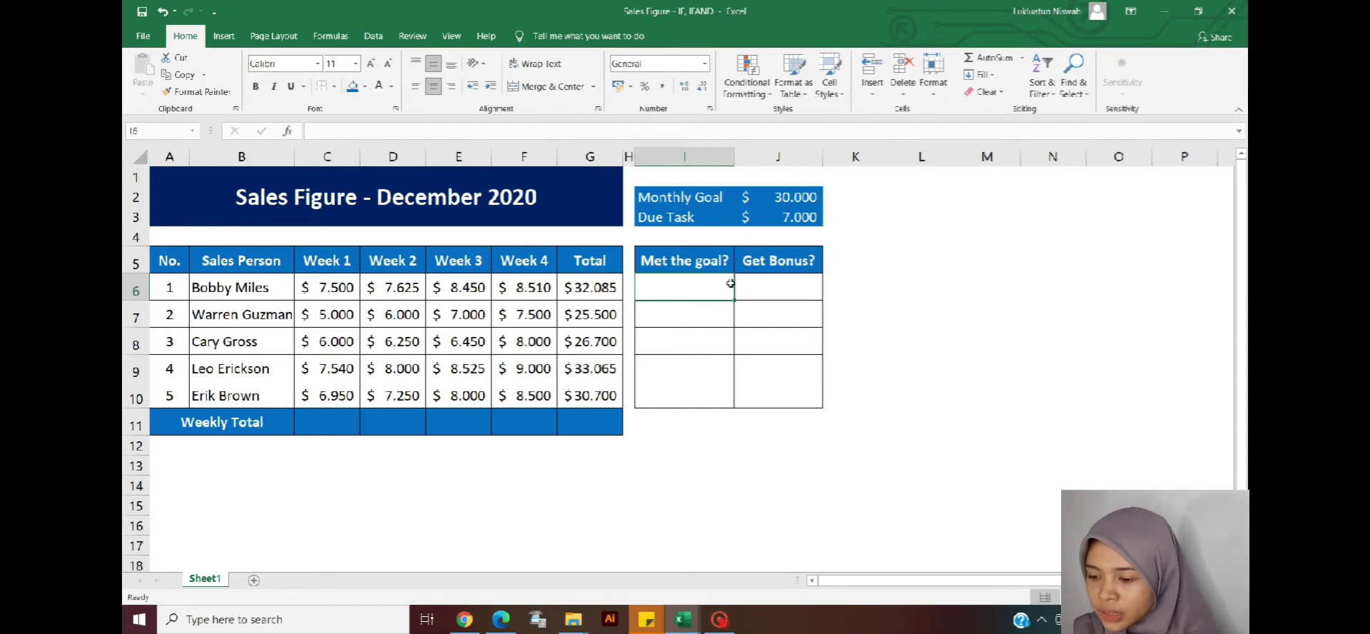
click(344, 42)
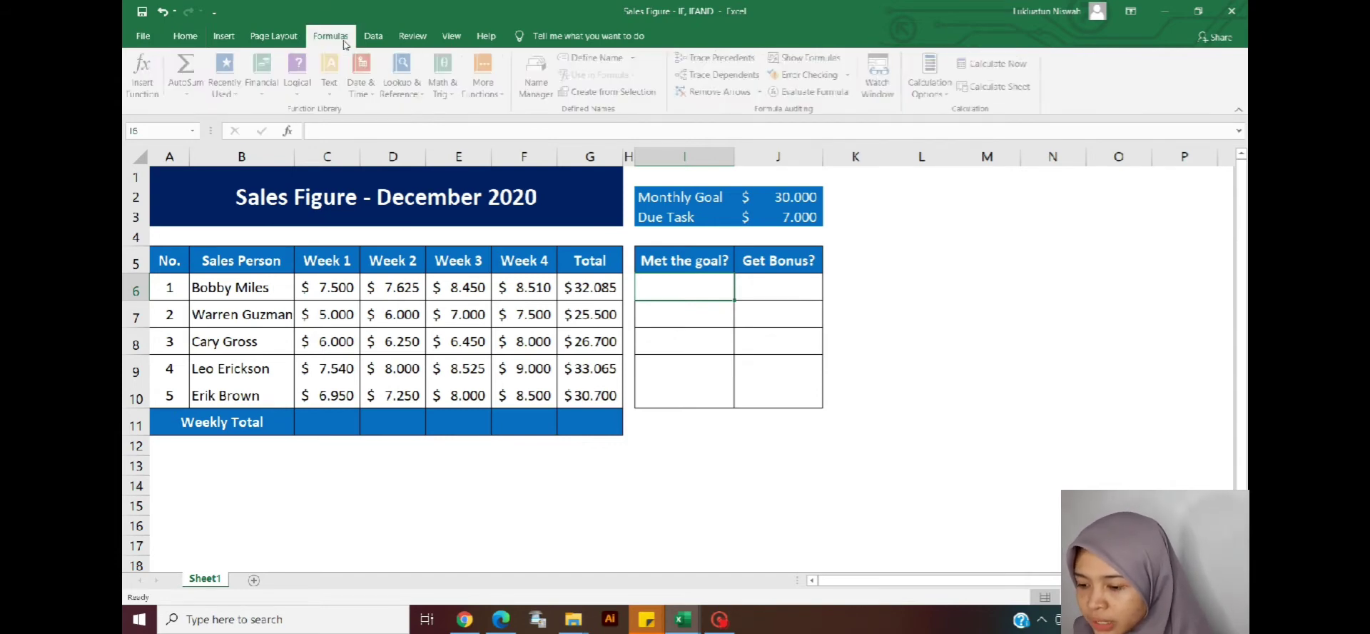
click(300, 98)
click(312, 143)
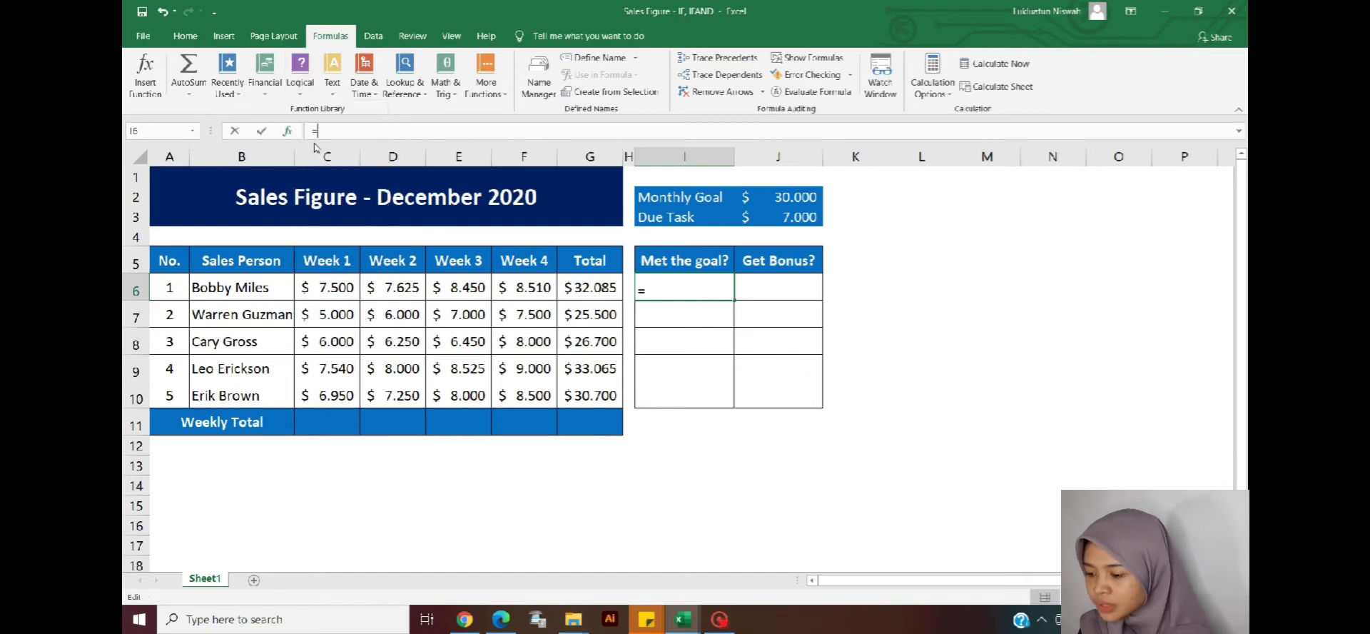
drag(884, 373, 925, 362)
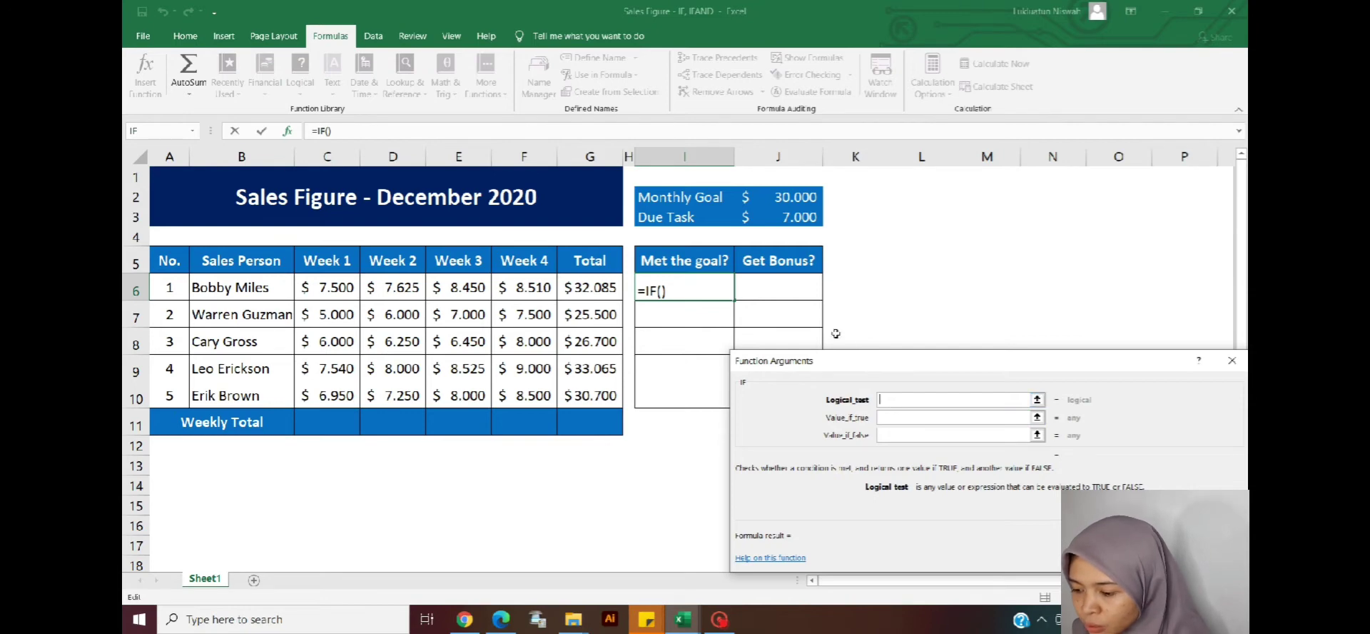
Set the IF logical test to G6>=$J$2, comparing the total with the absolute Monthly Goal reference.
click(595, 289)
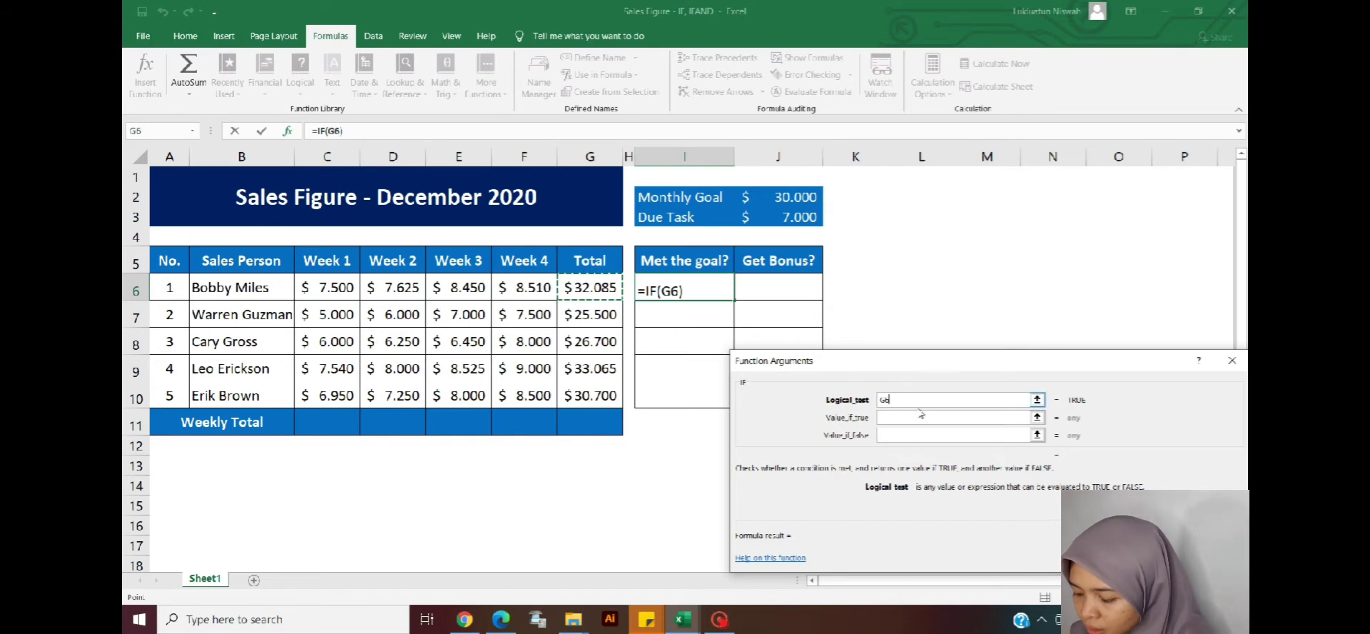
text(>=)
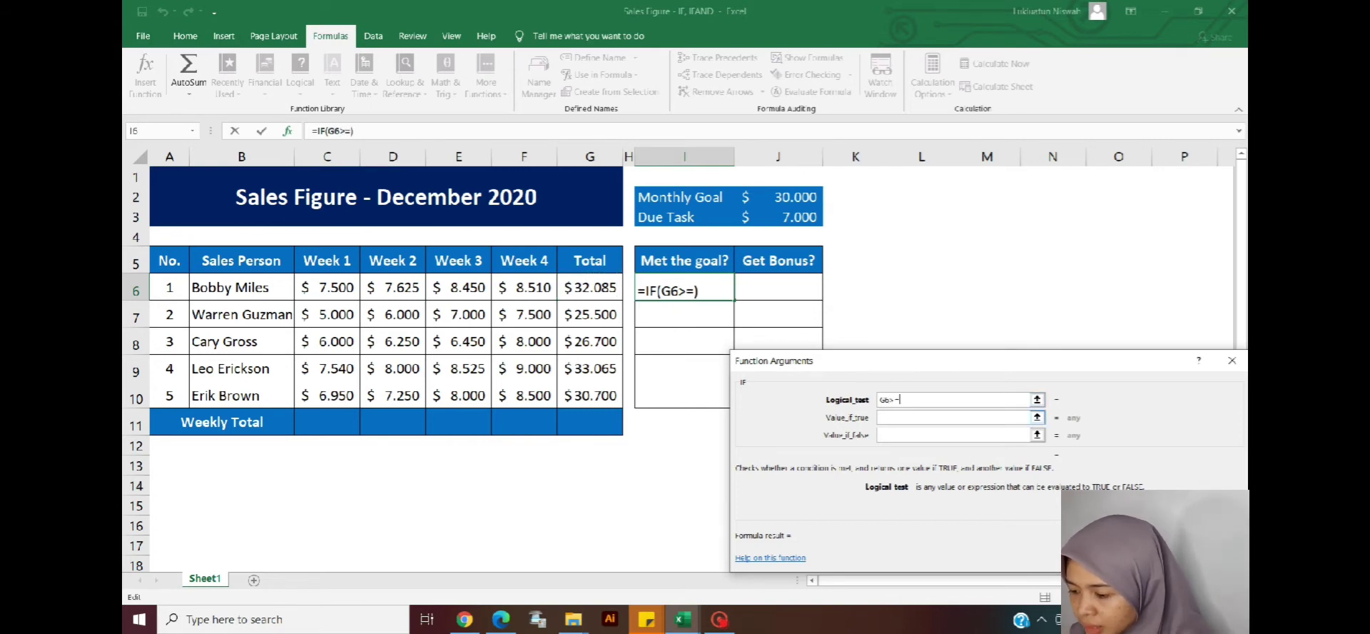
click(796, 198)
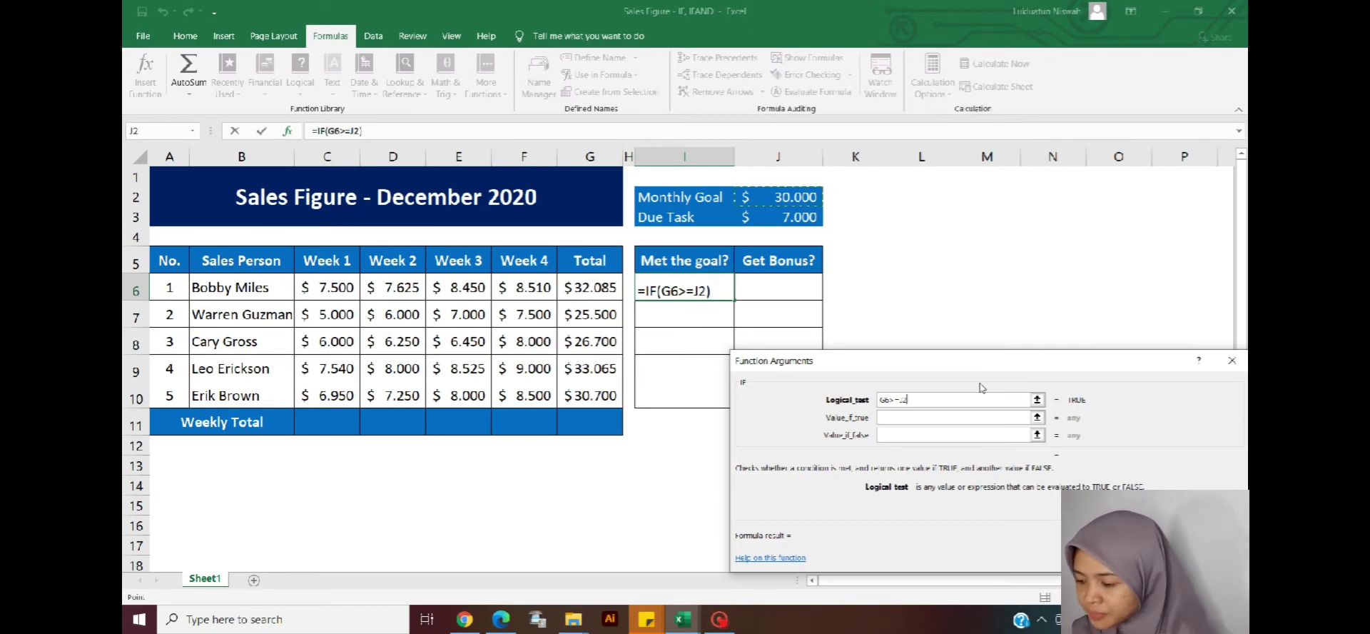
key(F4)
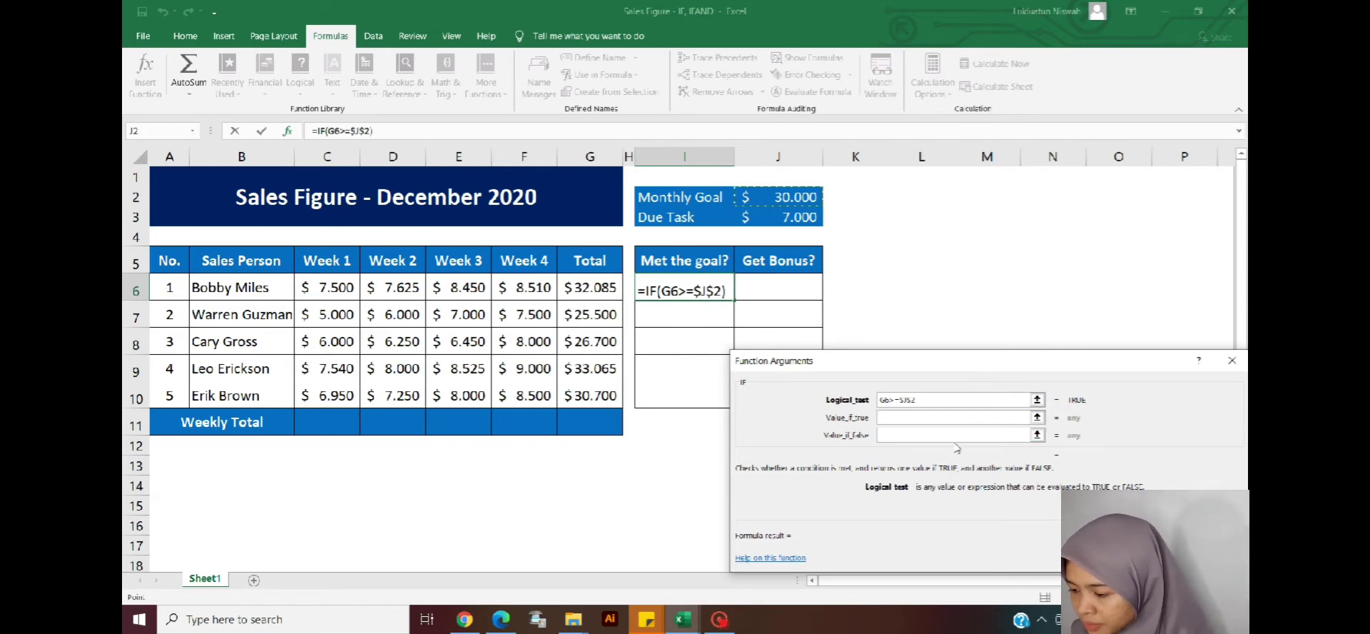
Return "YES" when the test is true and "NO" when it is false, and enter the formula.
click(913, 418)
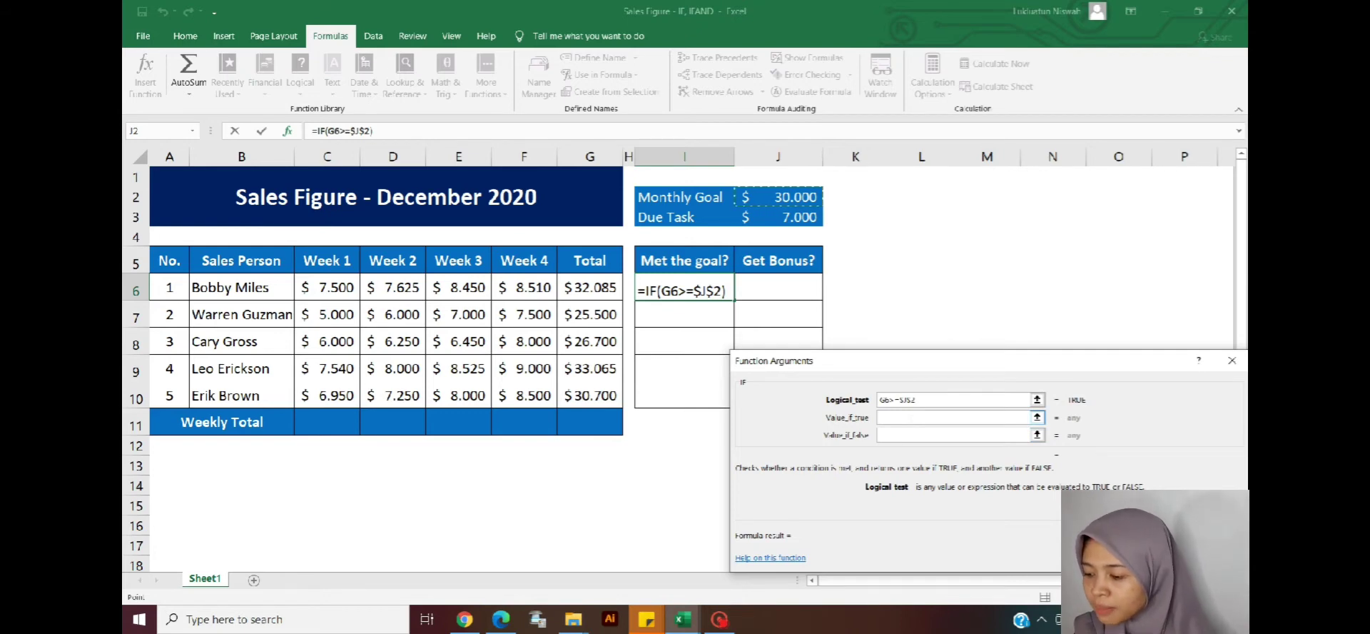
click(912, 419)
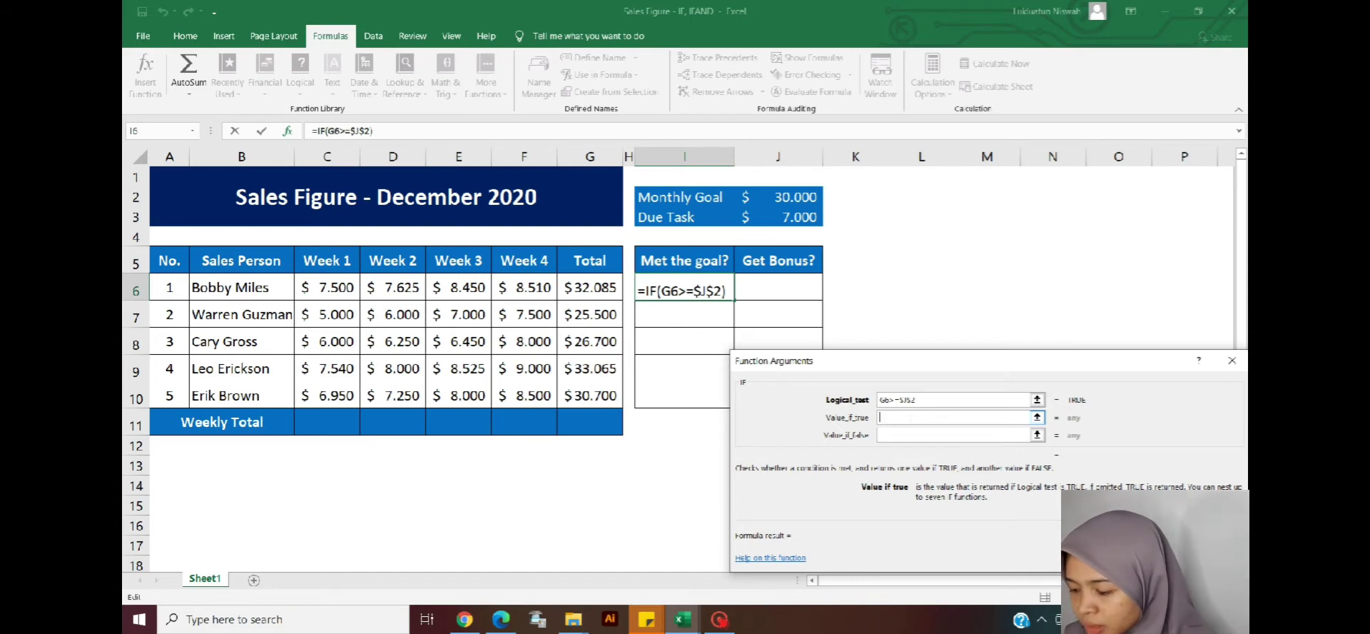
text(YES)
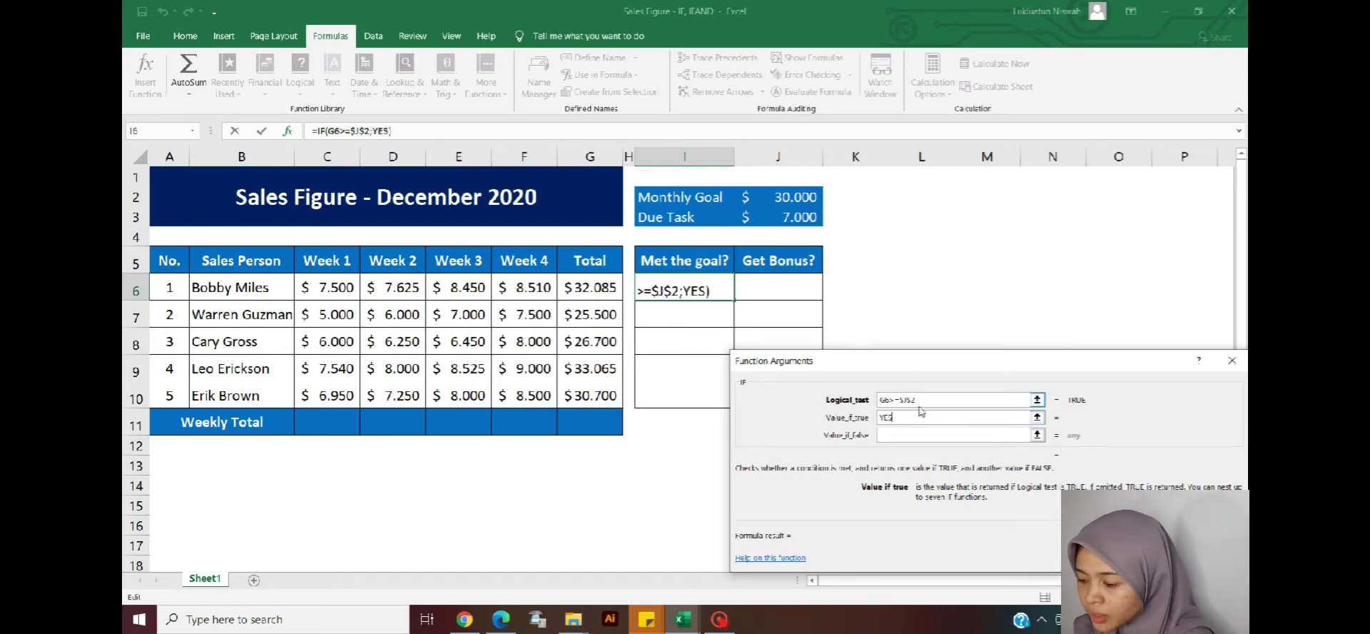
key(Tab)
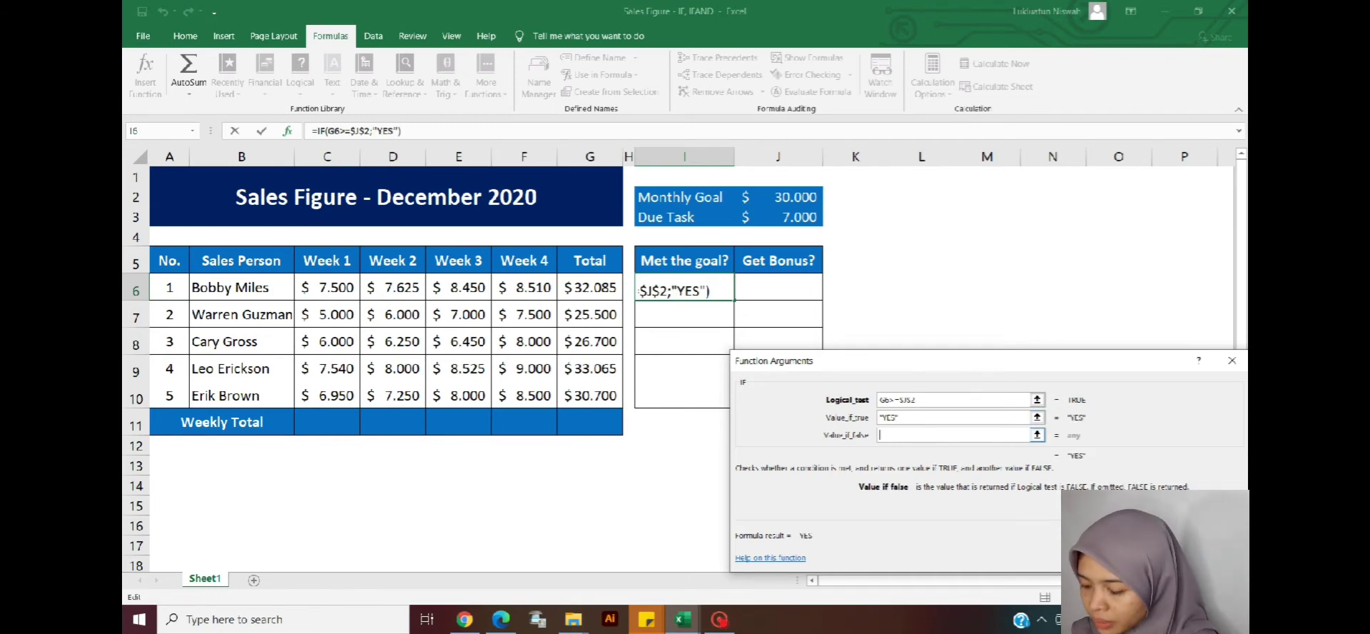
text(NO)
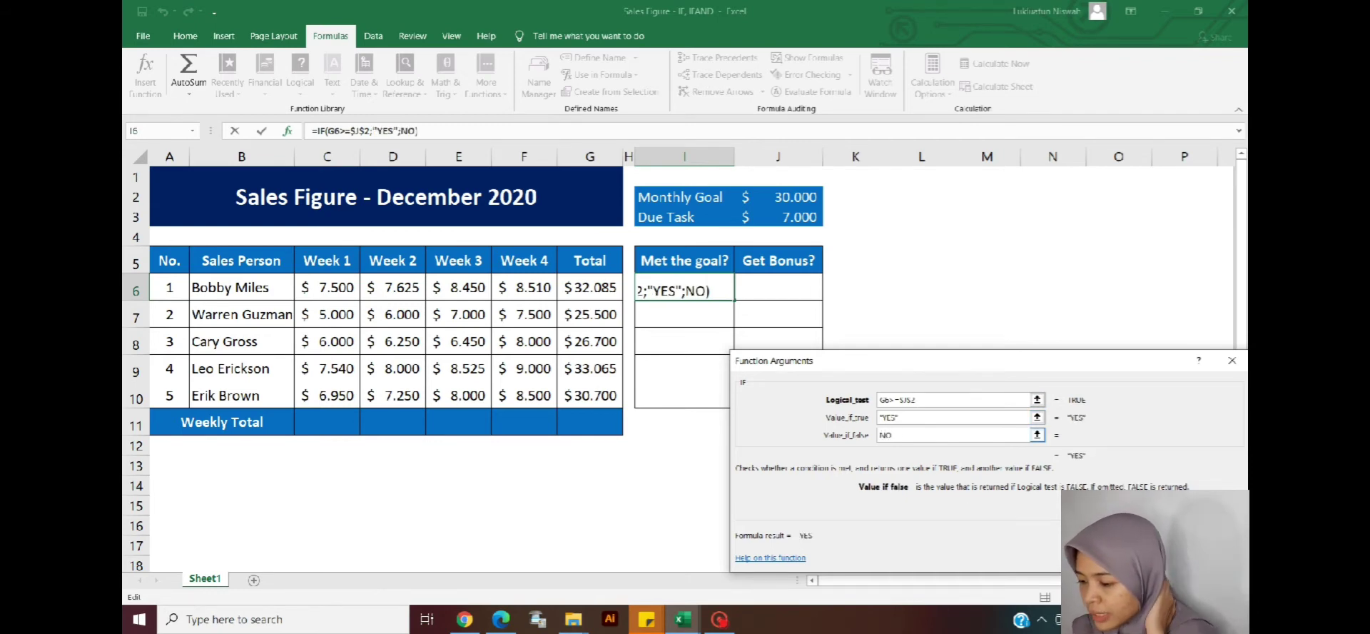
drag(957, 374, 953, 362)
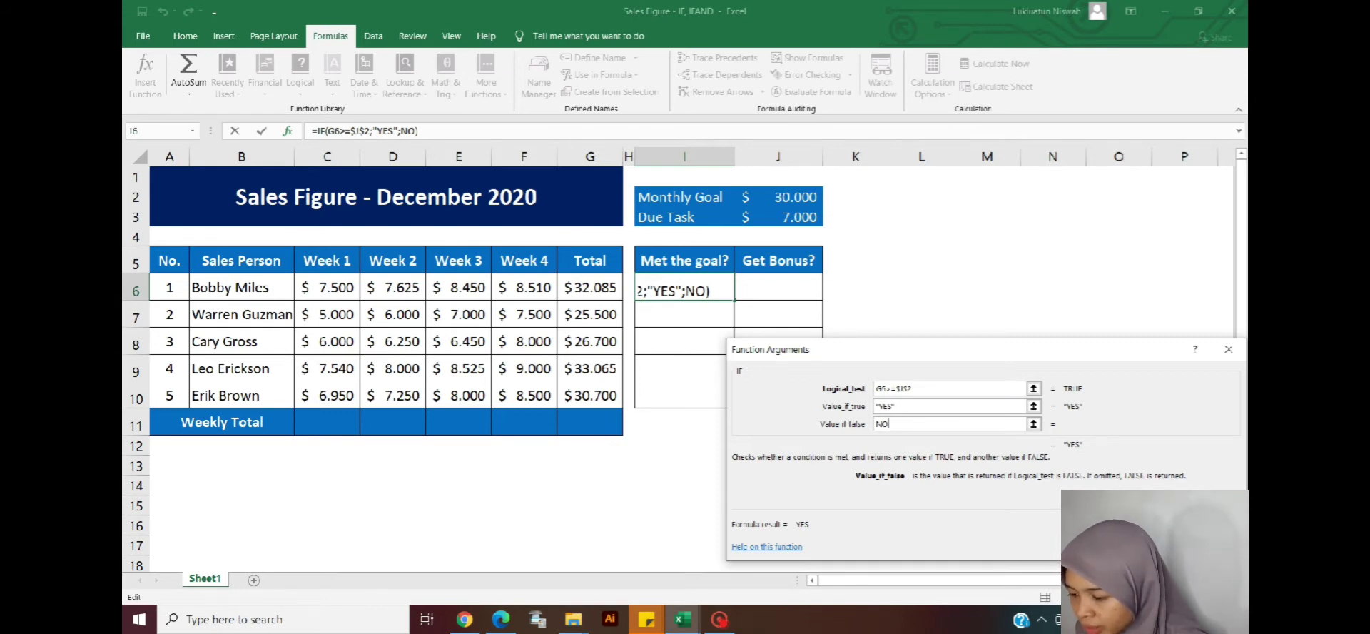
key(Return)
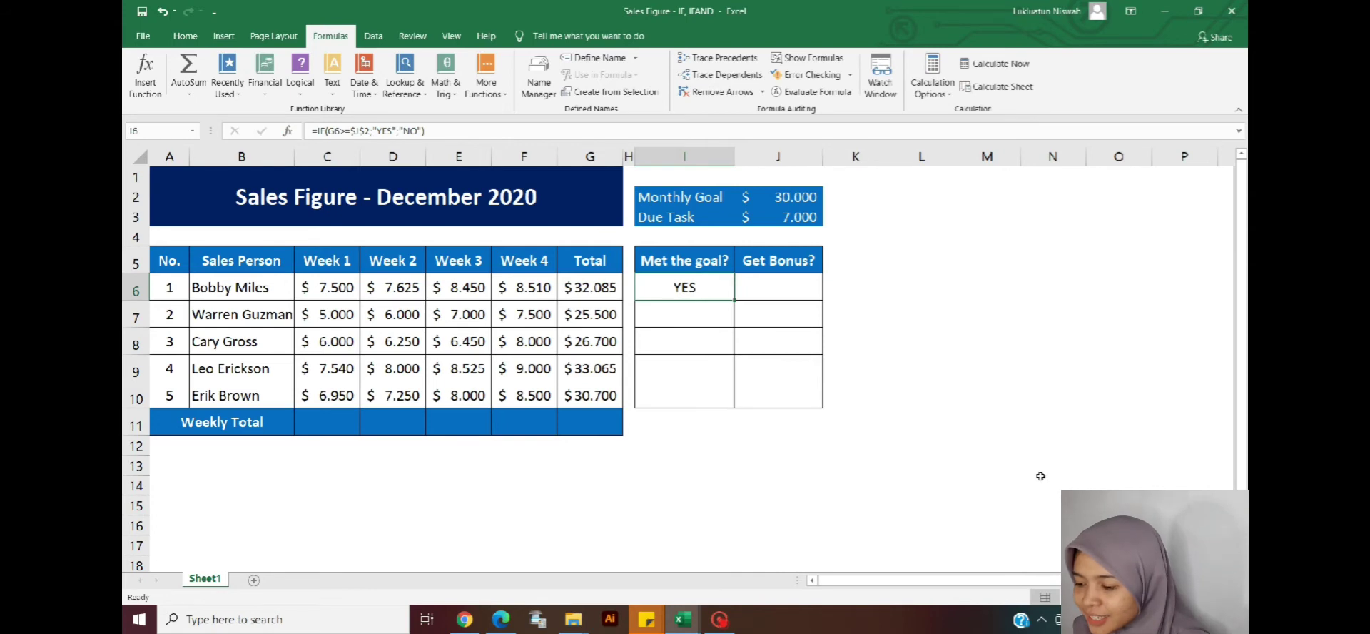
Fill the IF formula from I6 down through I10 and check the copied formula in each row.
drag(734, 298, 738, 405)
click(681, 272)
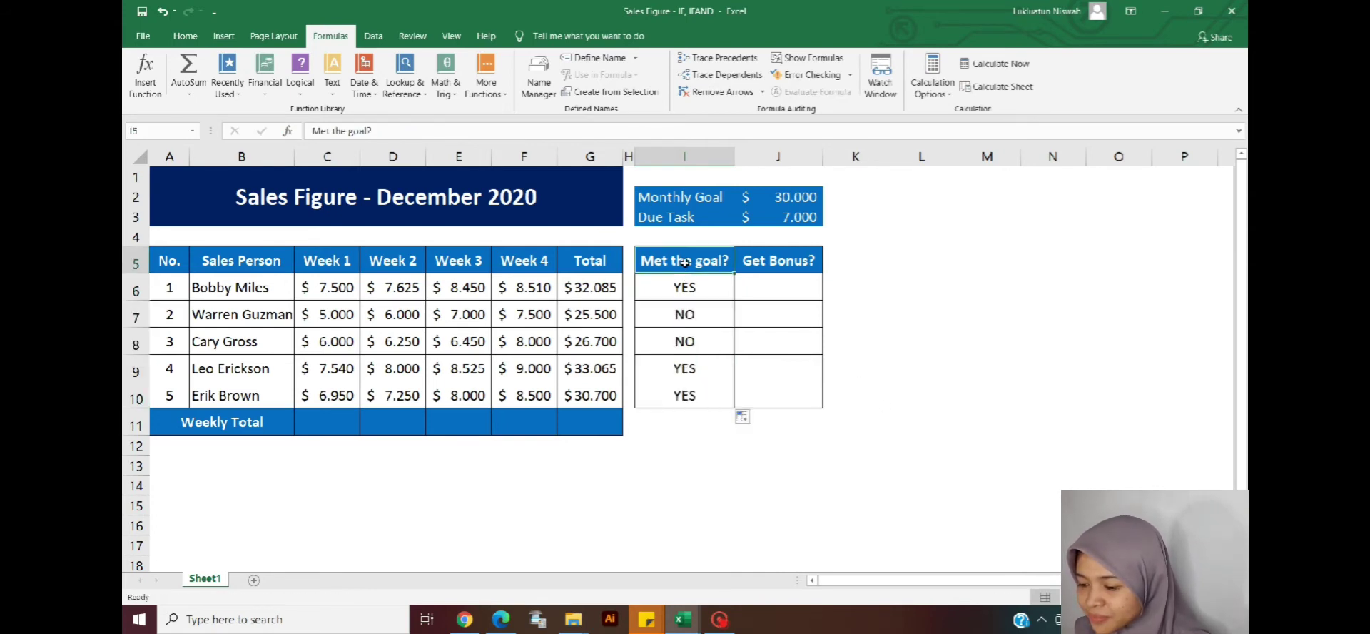
click(690, 291)
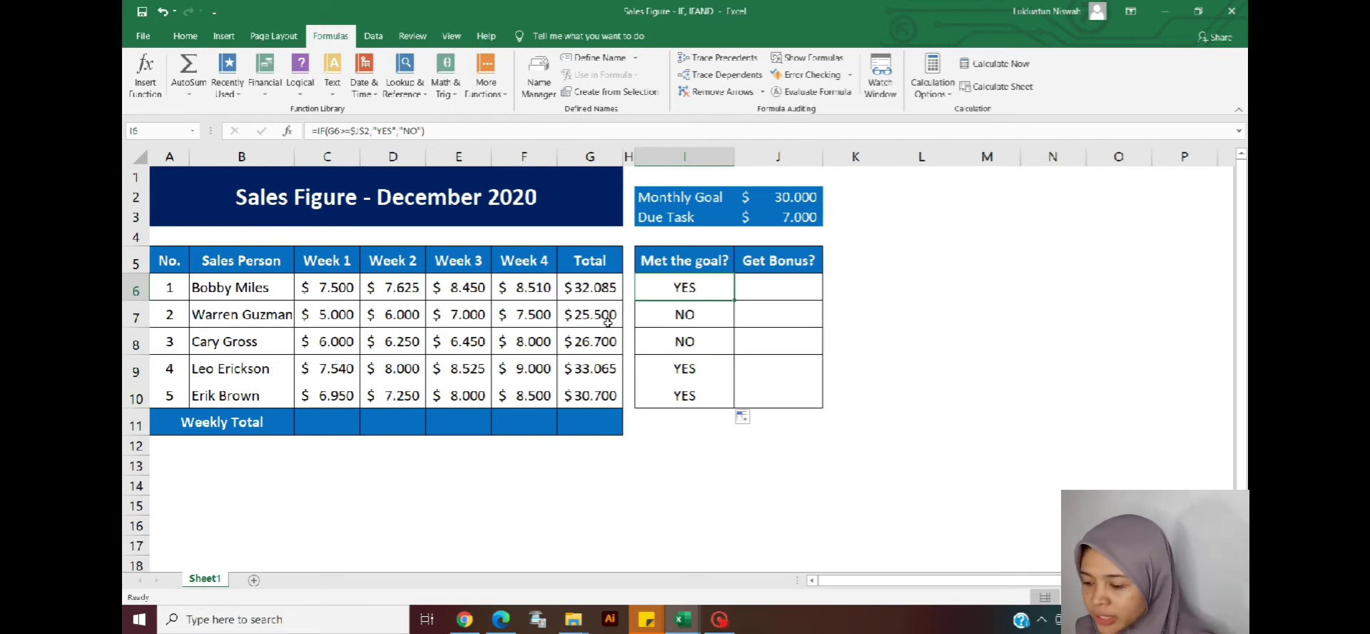
click(685, 318)
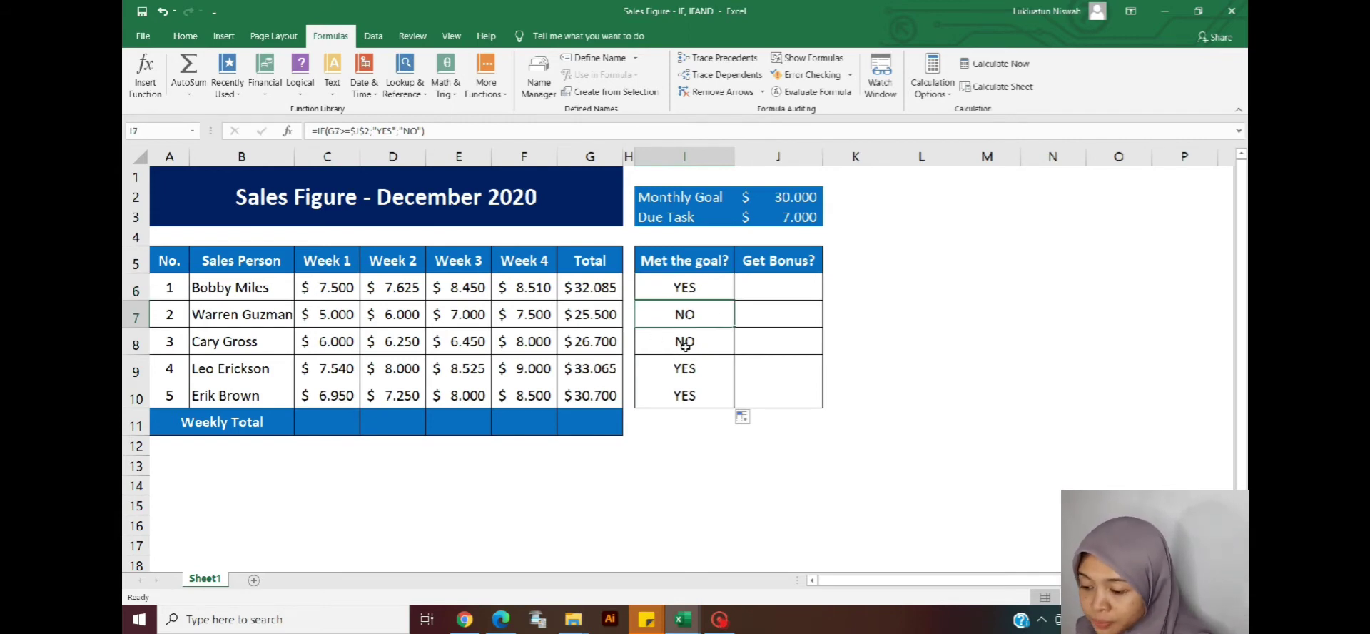
click(686, 346)
click(731, 364)
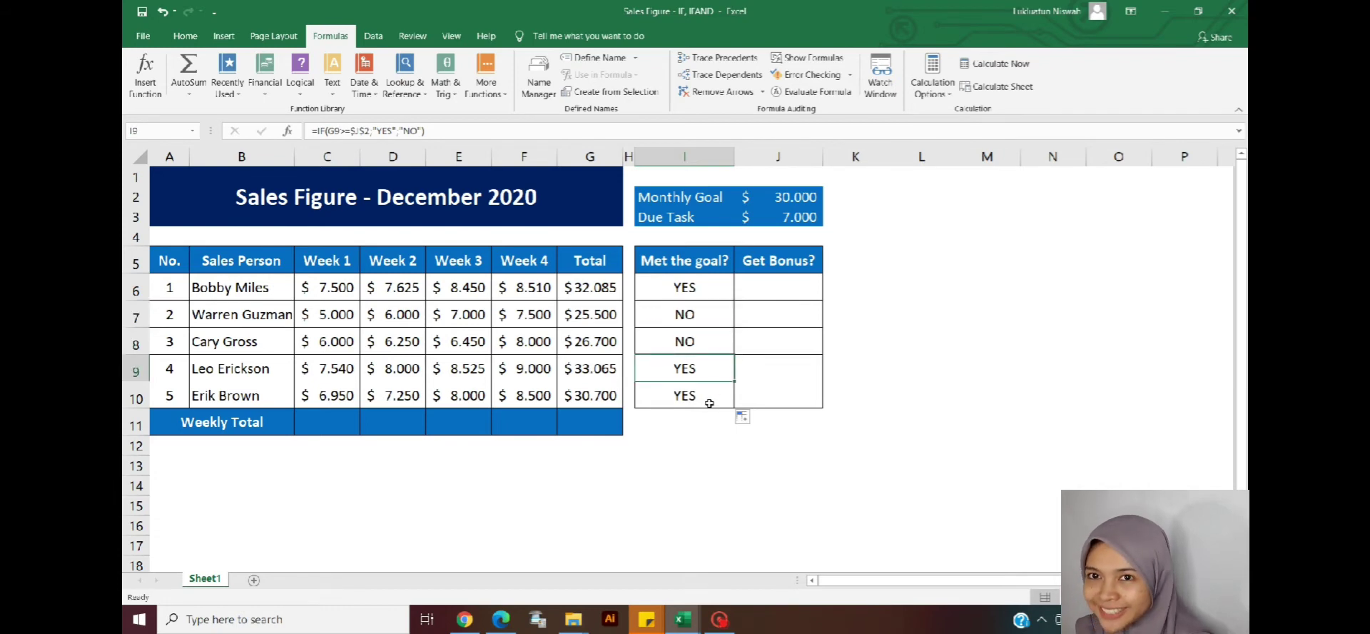
click(708, 399)
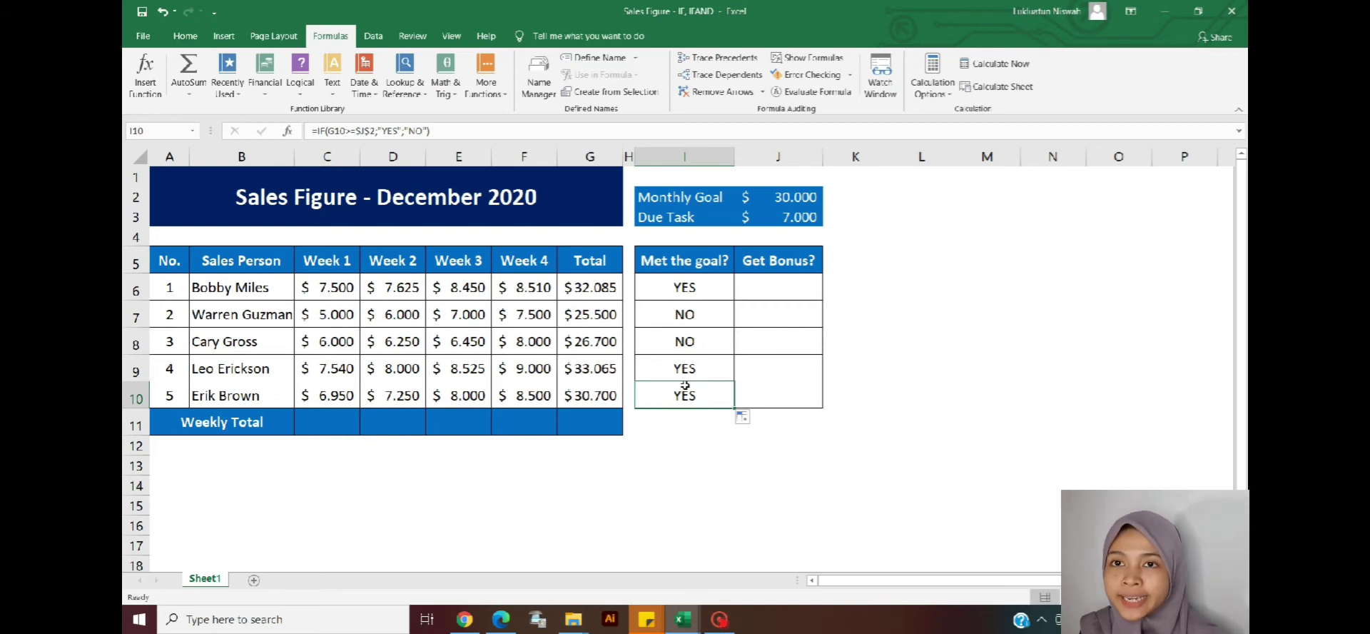
click(760, 280)
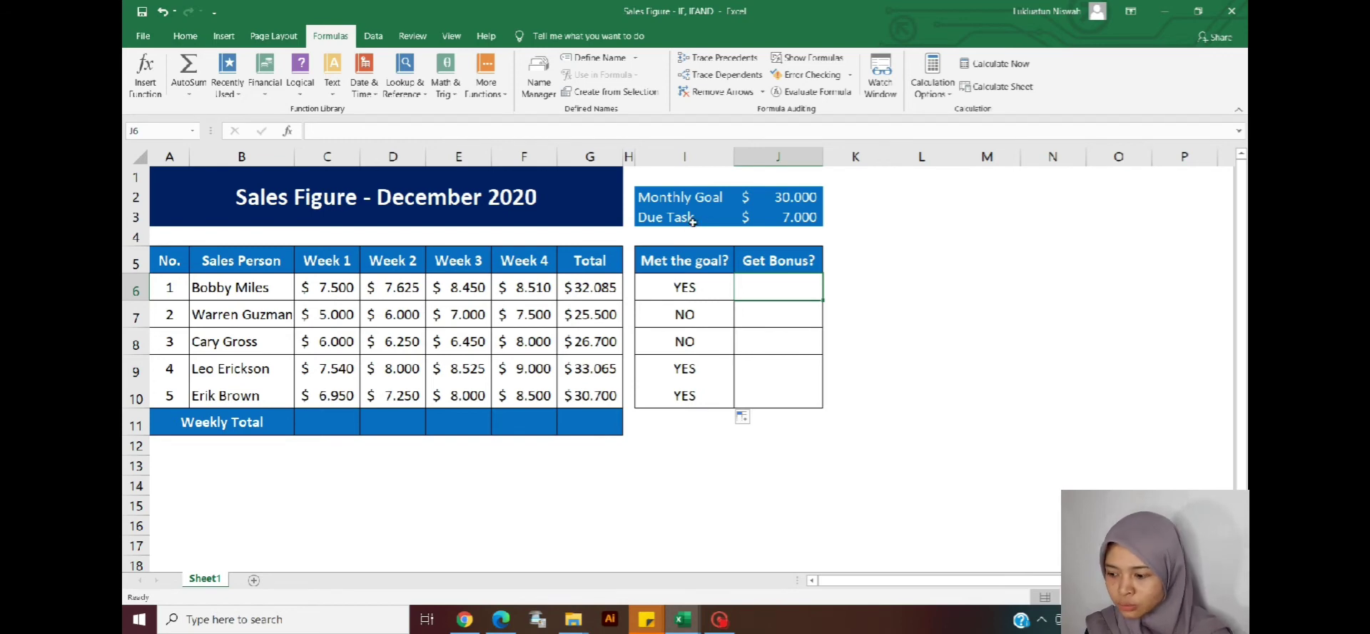
click(787, 222)
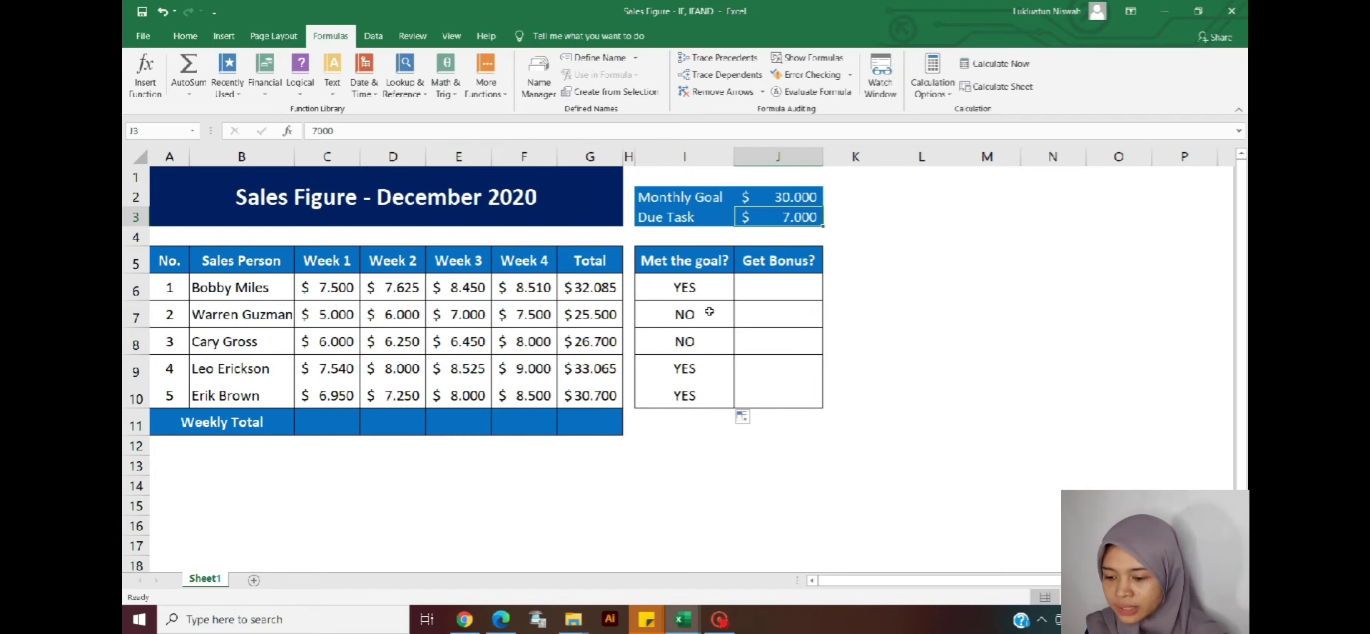
click(256, 289)
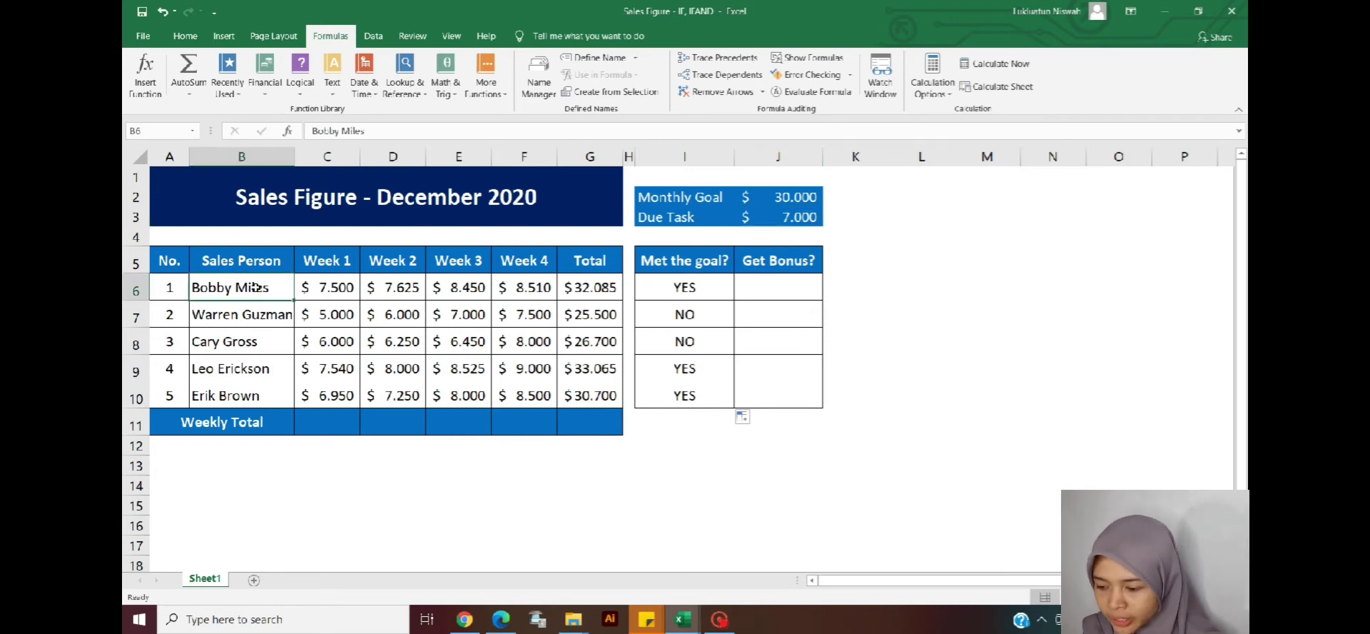
click(596, 292)
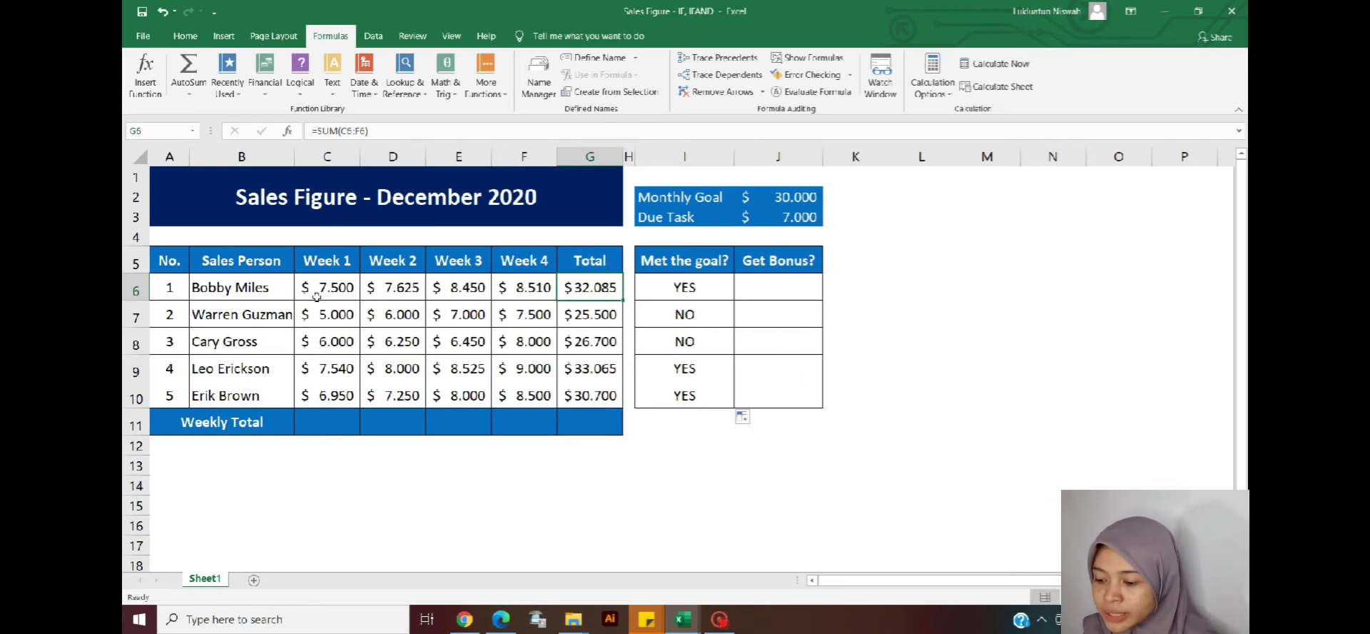
drag(317, 293, 514, 294)
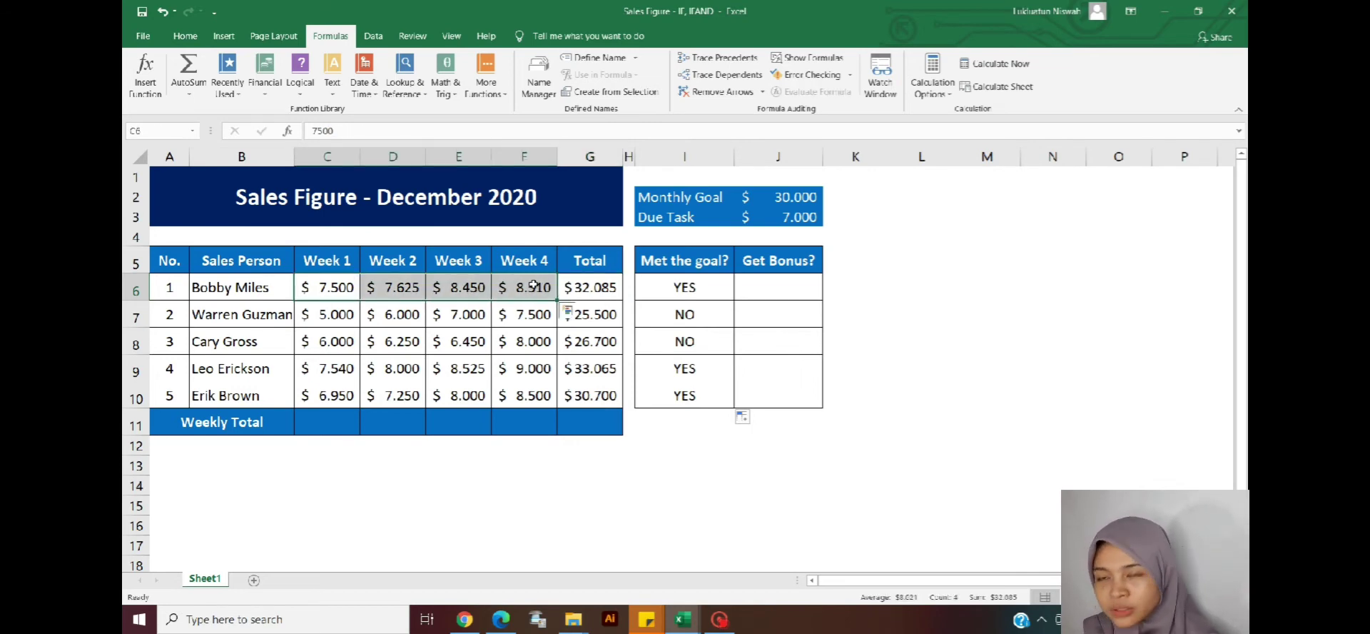
Insert the IF function in J6, the first "Get Bonus?" cell, with a nested AND( as its logical test.
click(798, 285)
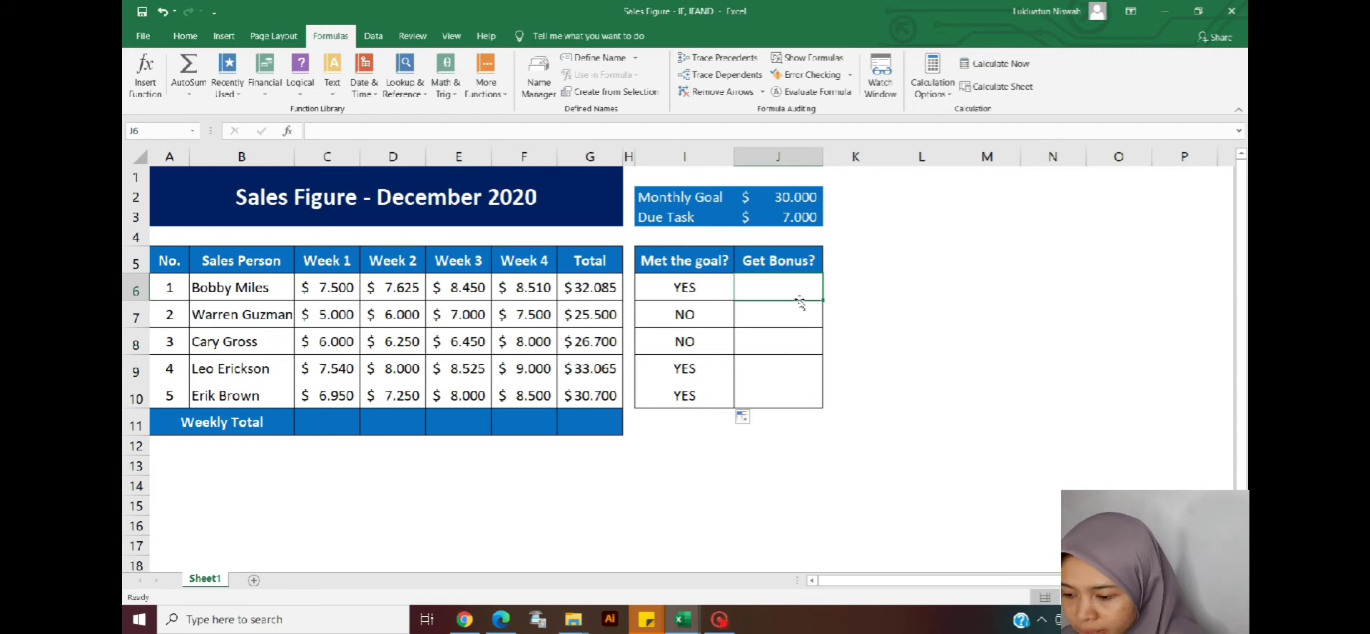
click(295, 91)
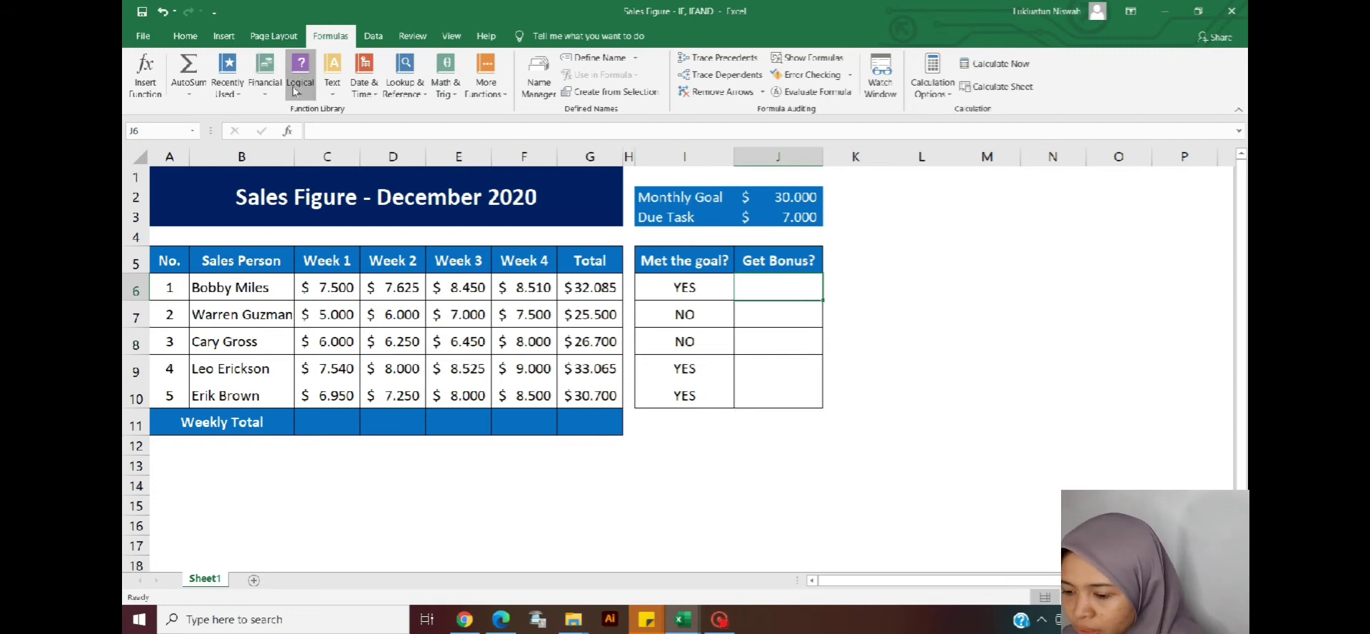
click(313, 144)
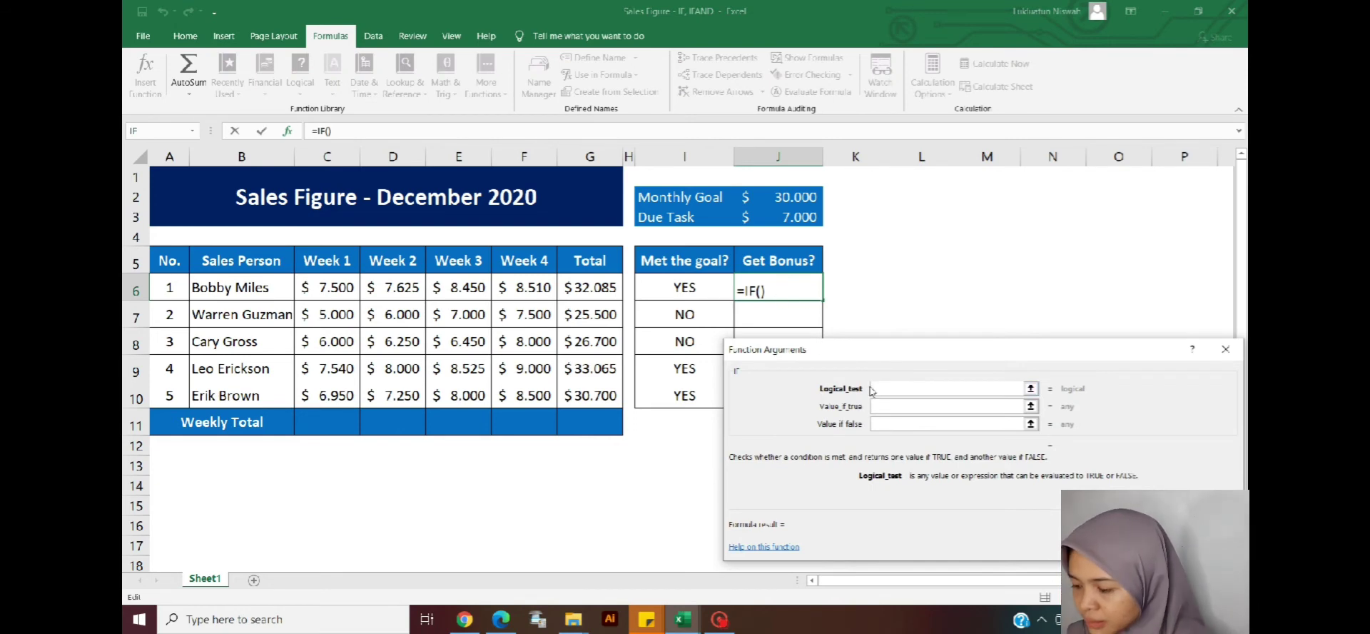
text(AND)
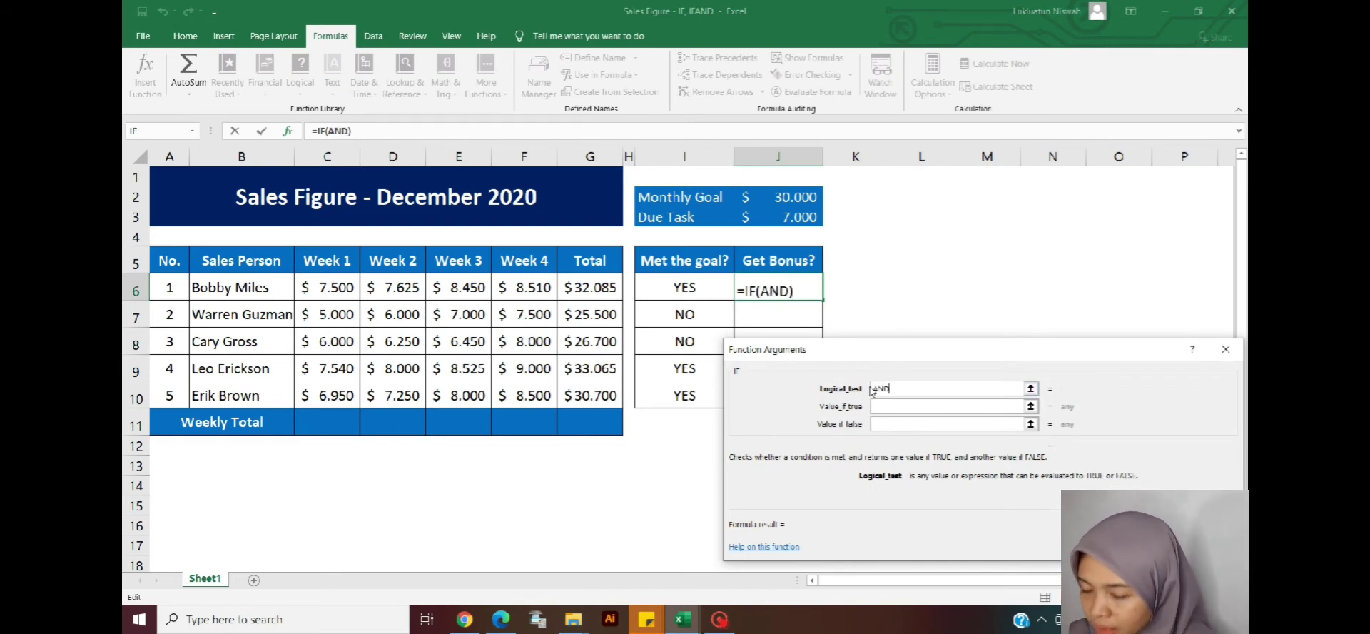
text(()
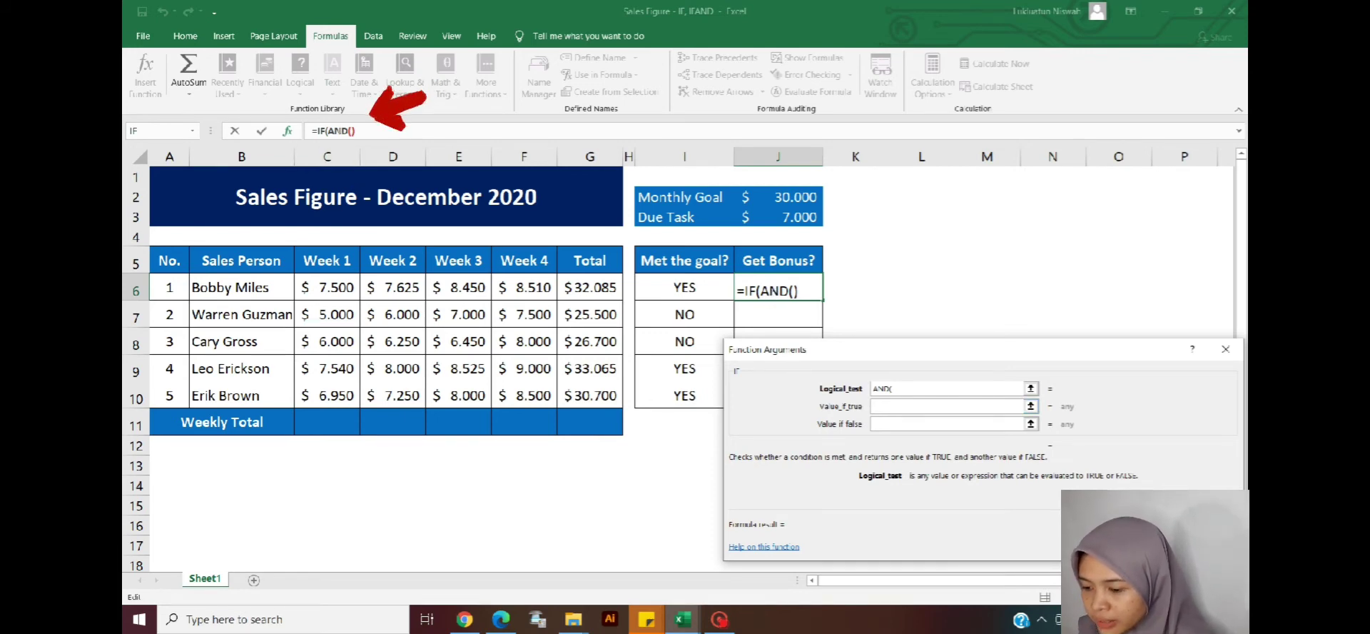
Set the nested AND function's first condition to I6="YES", testing whether the monthly goal was met.
click(343, 131)
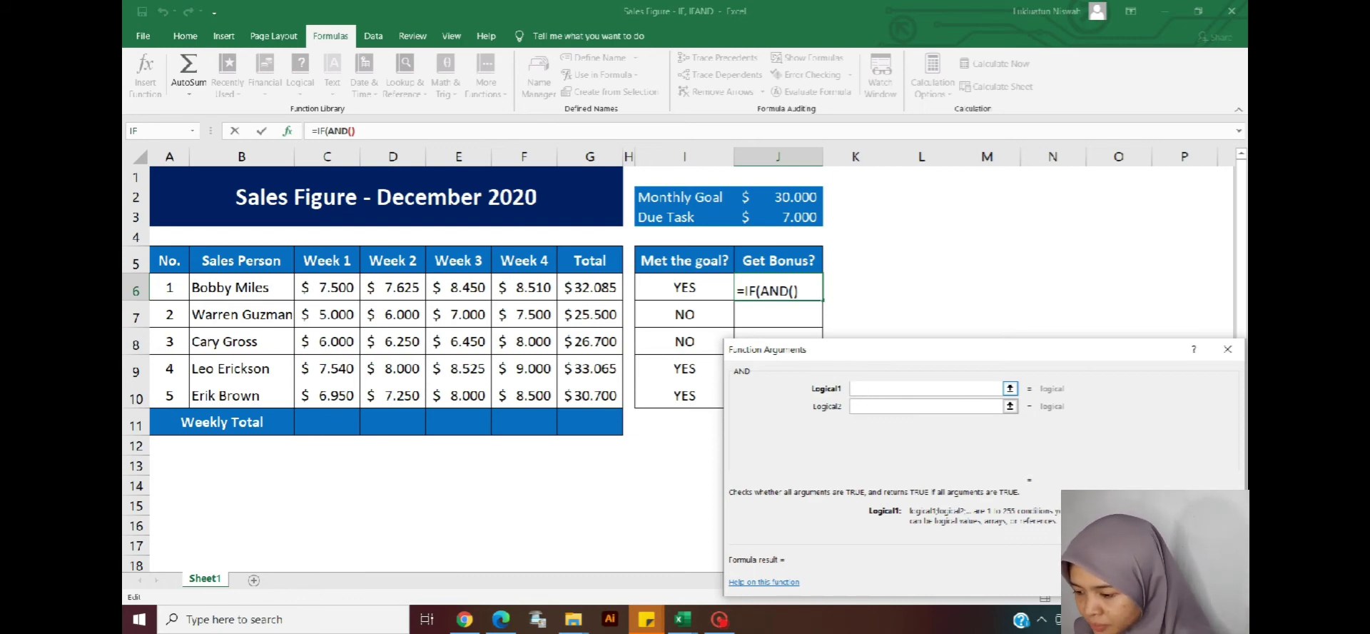
click(706, 286)
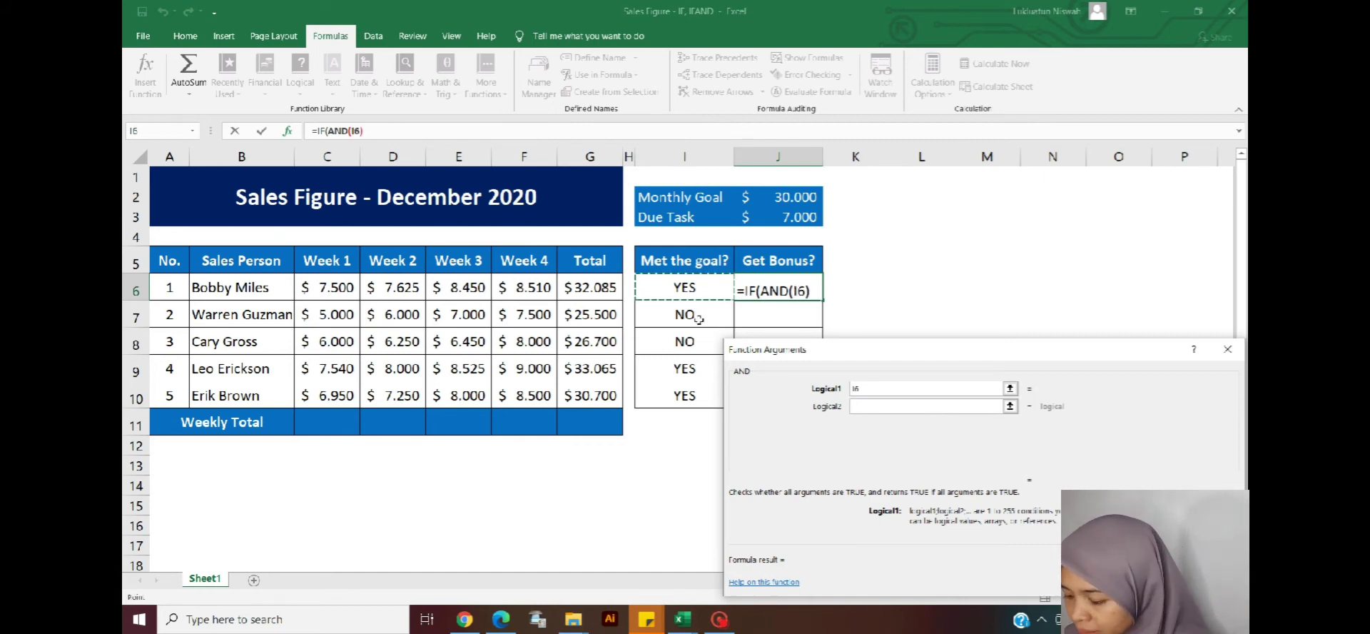
text(=)
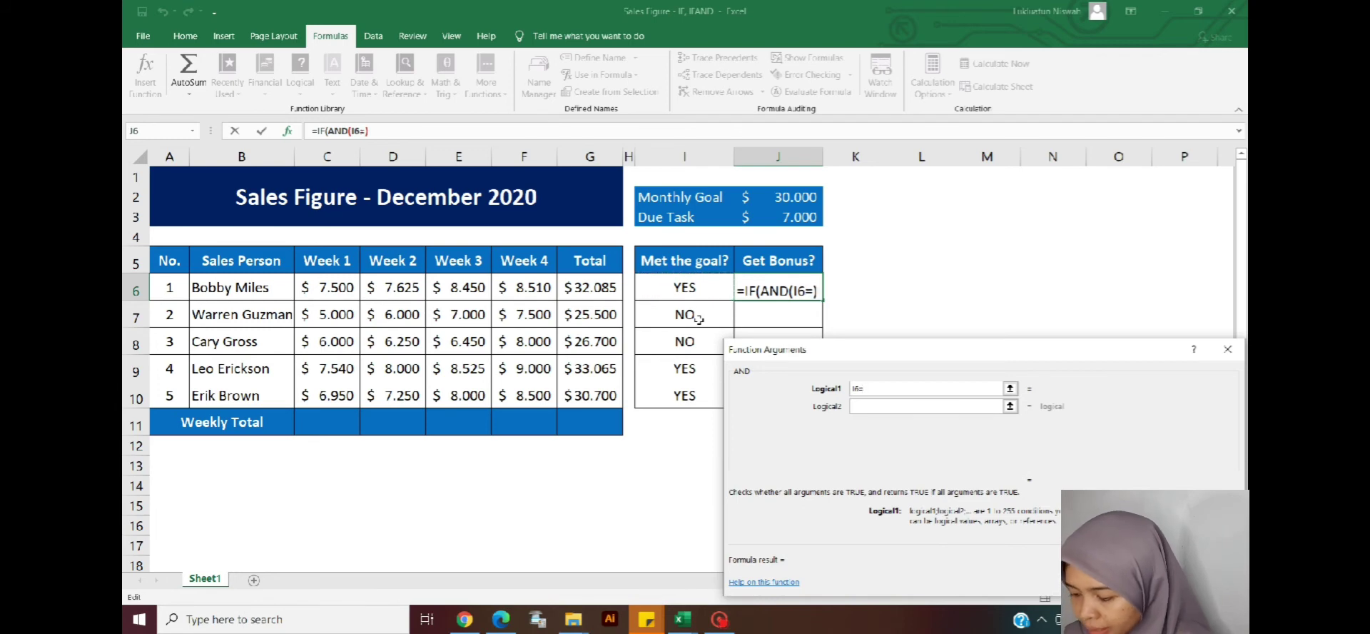
text(")
text(YES)
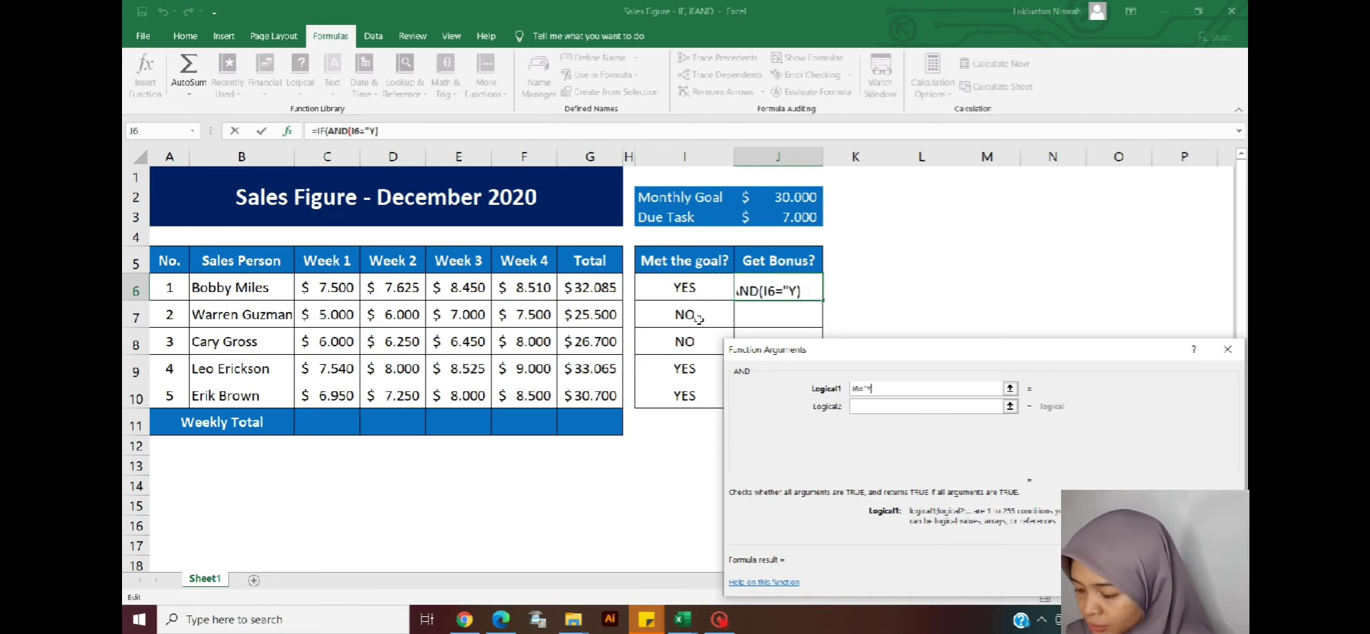
text(")
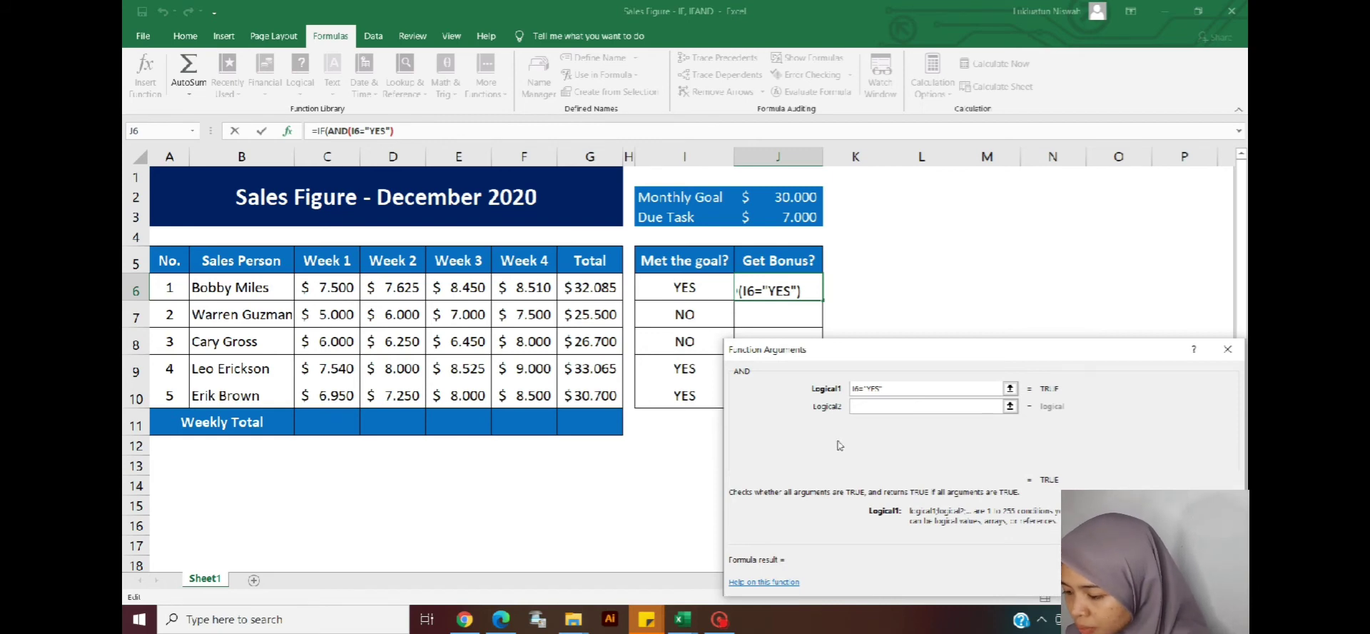
Set the AND function's second condition to MIN(C6:F6)>=7000, testing the lowest weekly sales against the due task.
key(Tab)
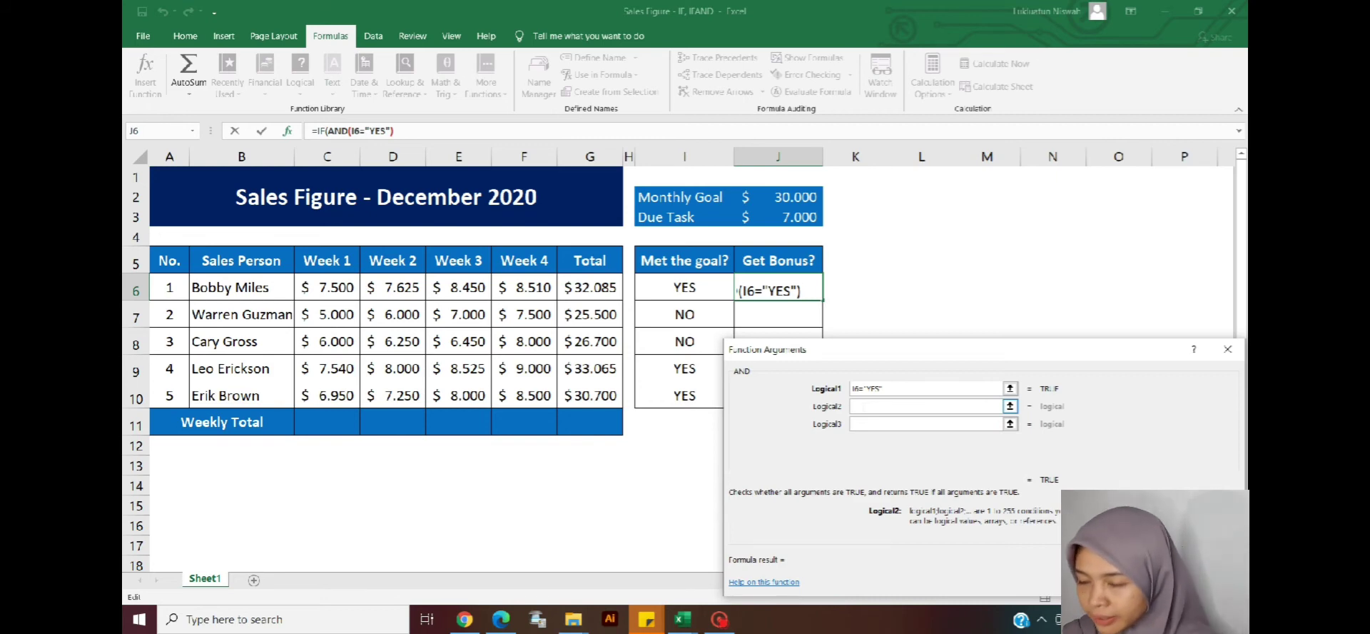
text(MIN)
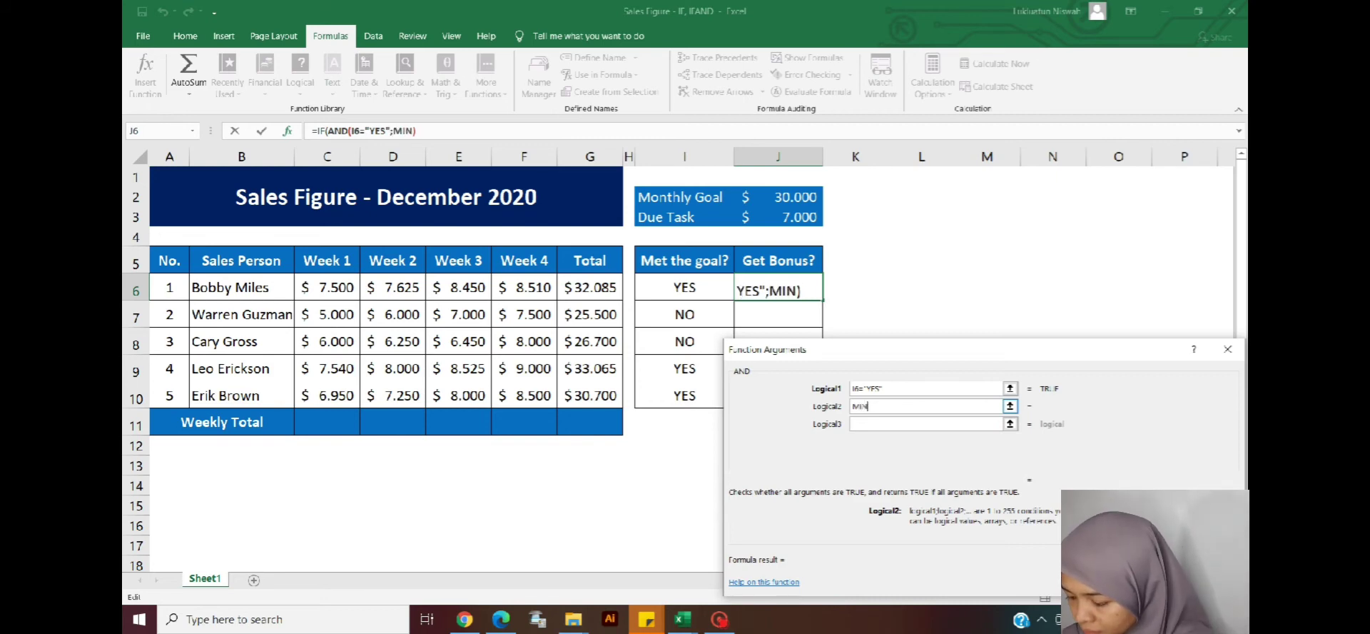
text(()
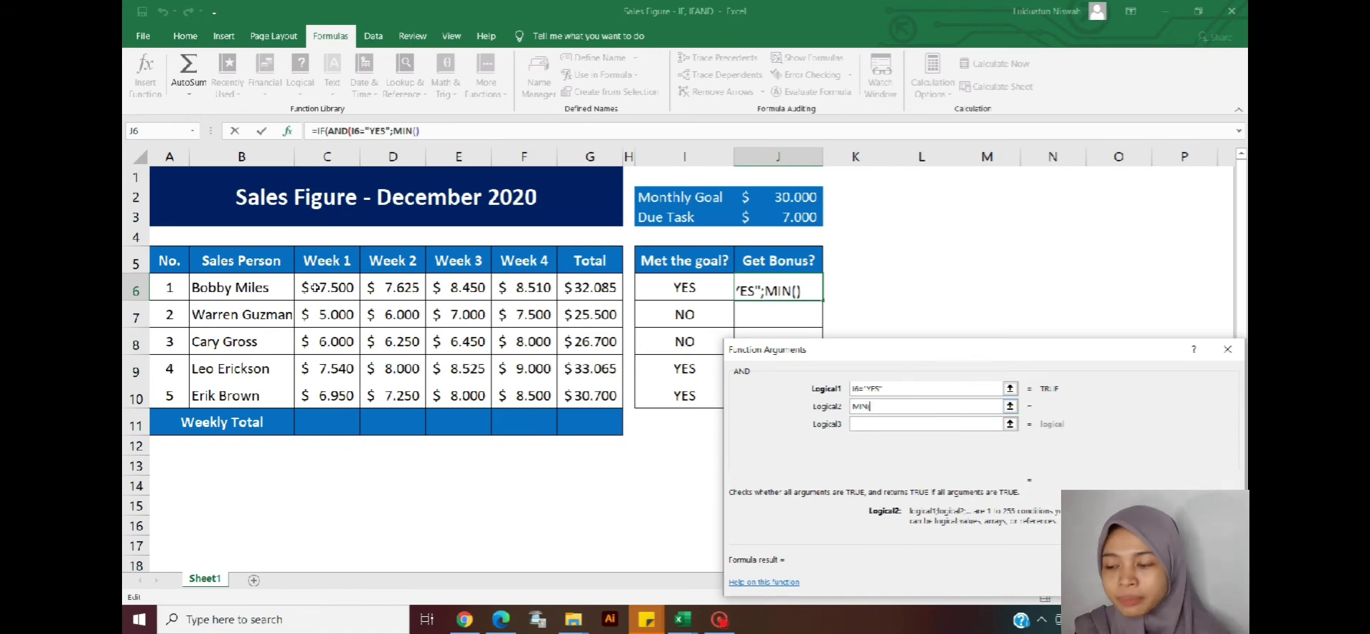
drag(314, 287, 528, 289)
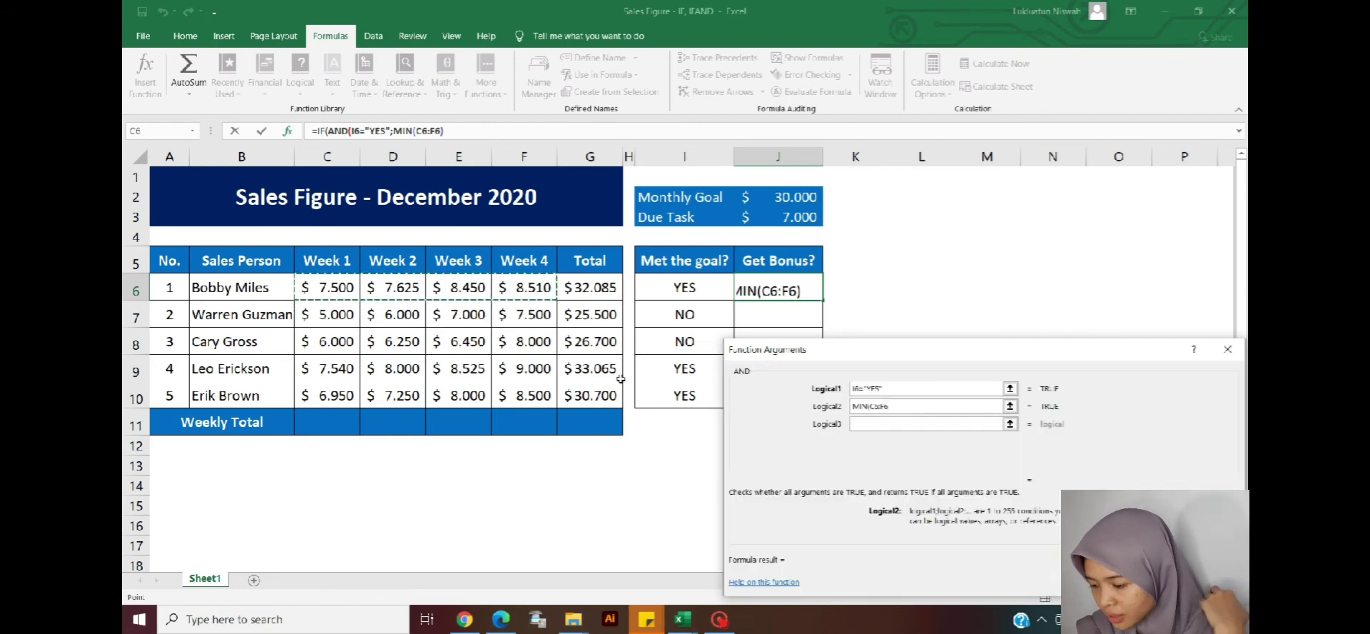
text())
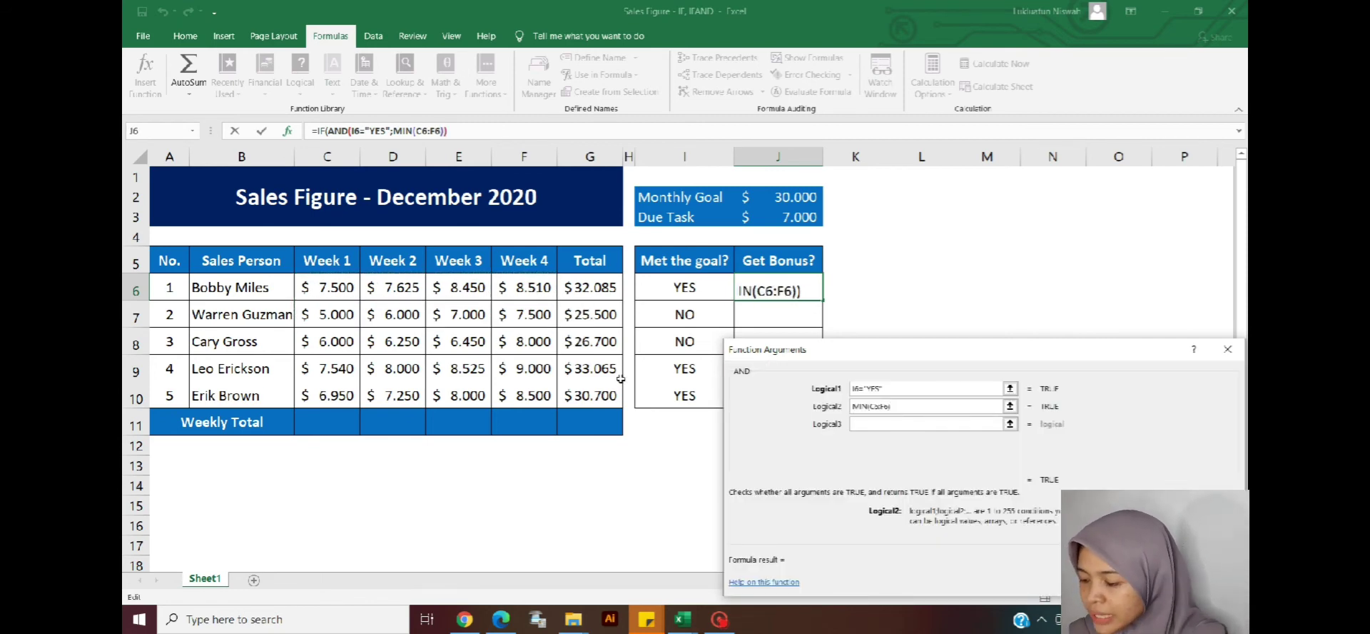
text(>=)
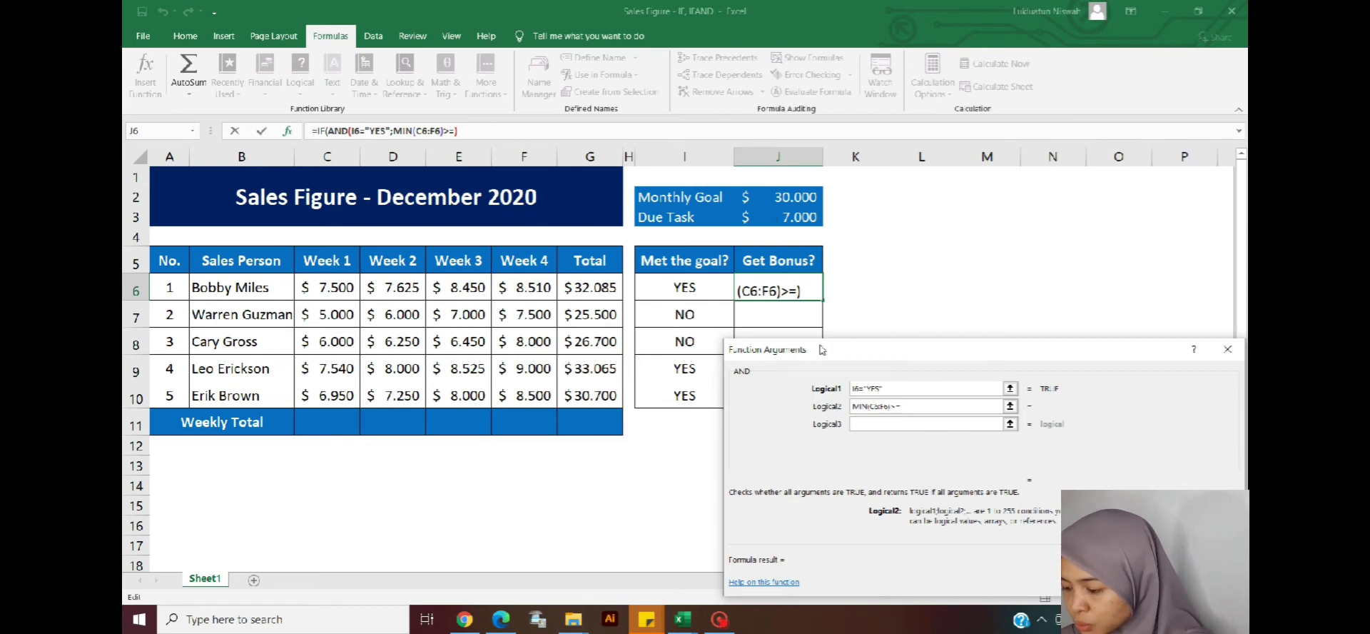
text(7000)
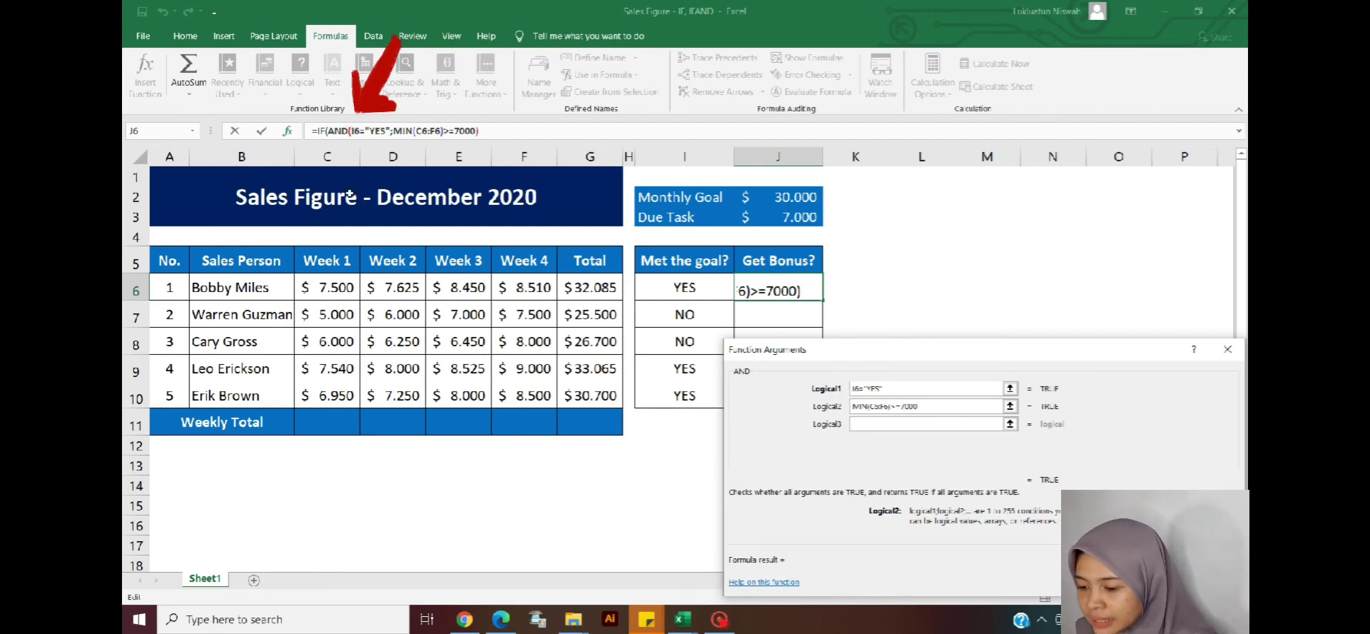
Make the outer IF return "BONUS" when true and "NO BONUS" when false, enter it, and fill the formula down through J10.
click(318, 130)
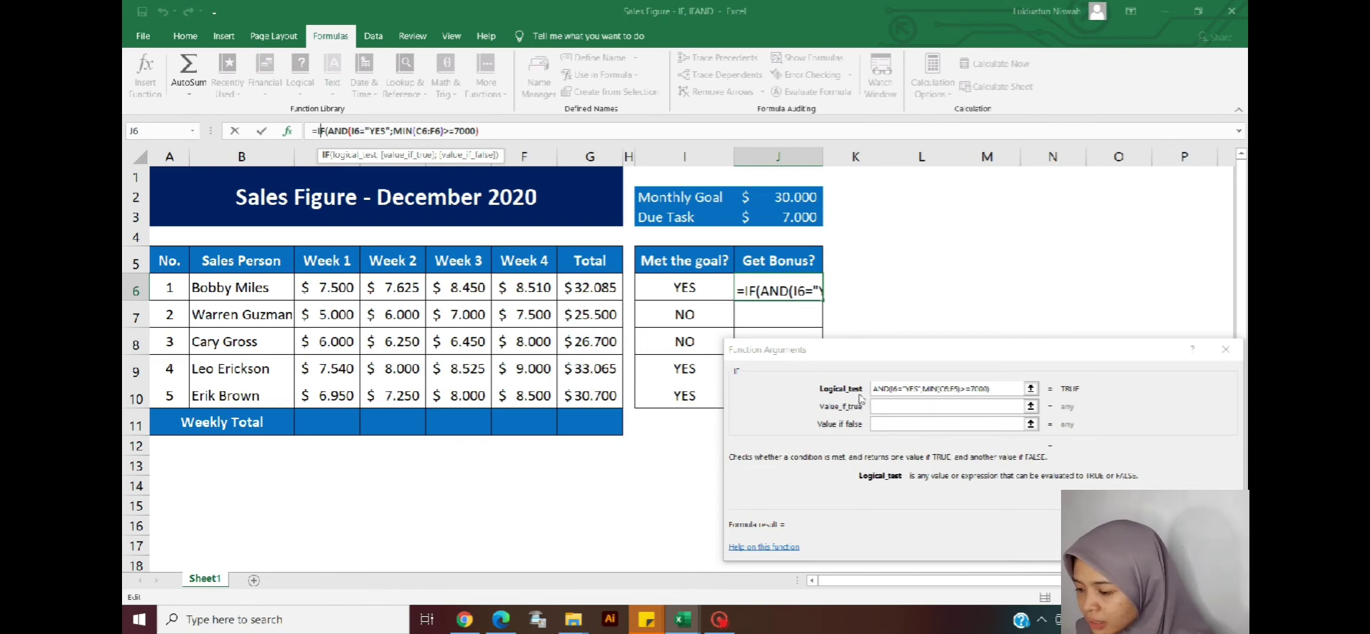
click(950, 405)
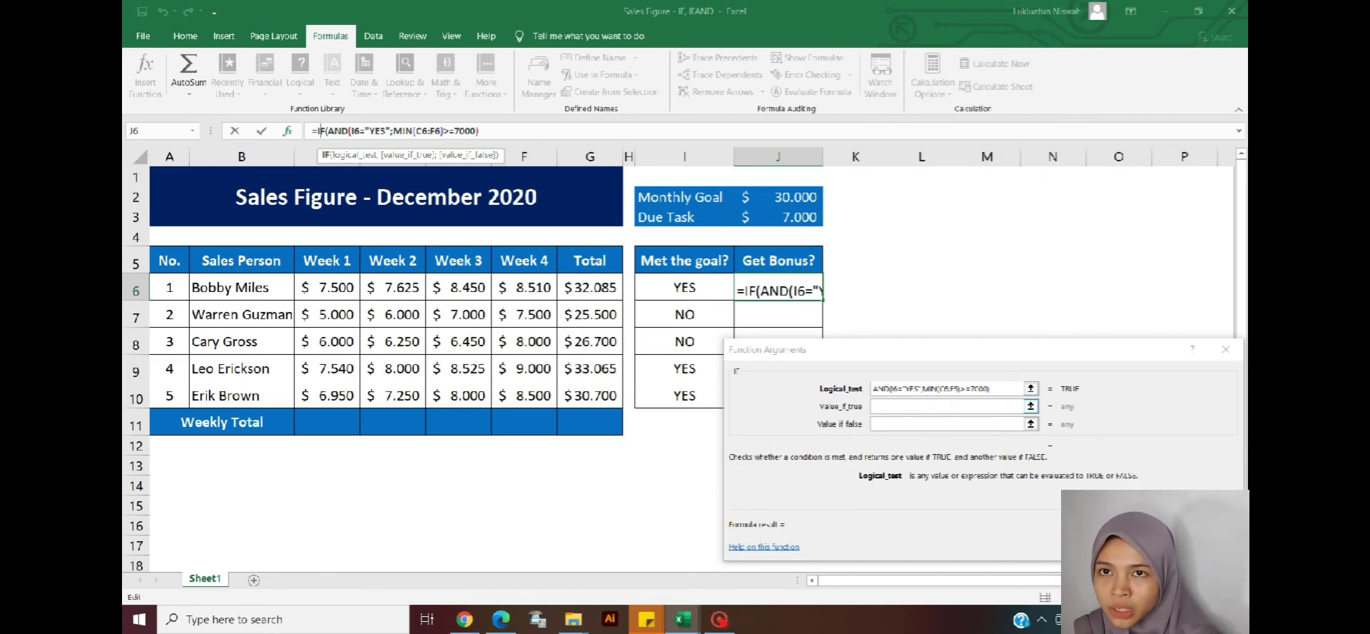
click(957, 406)
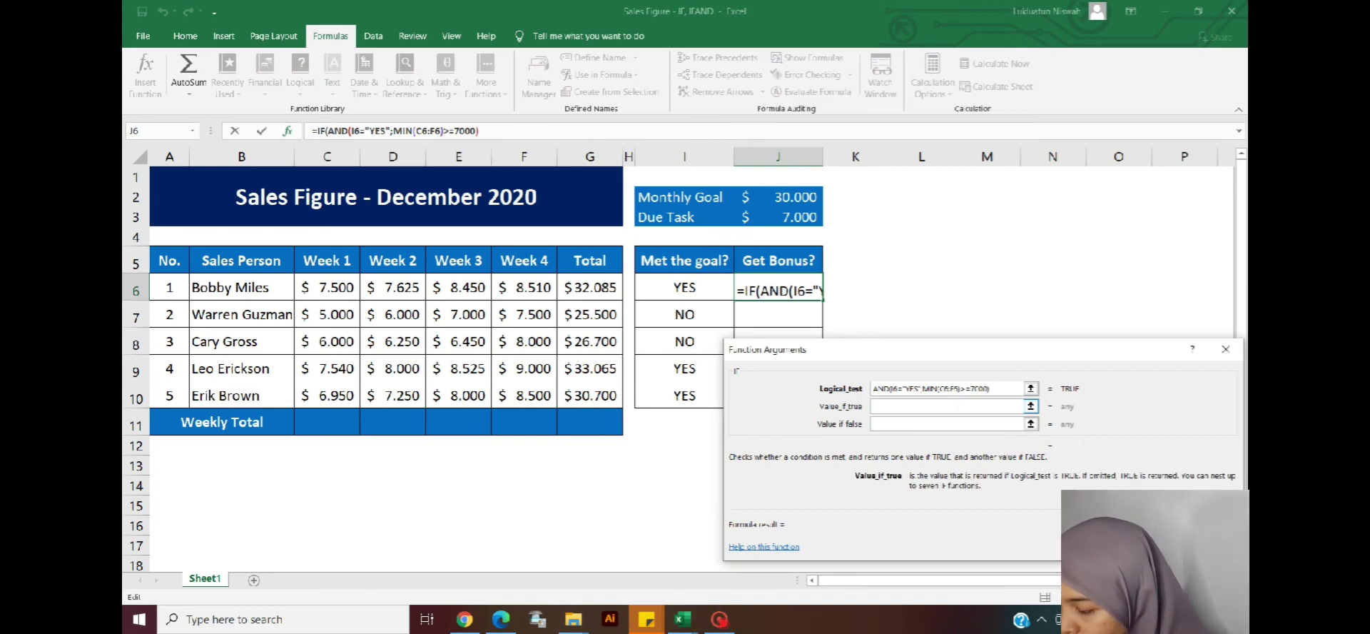
text(BONUS)
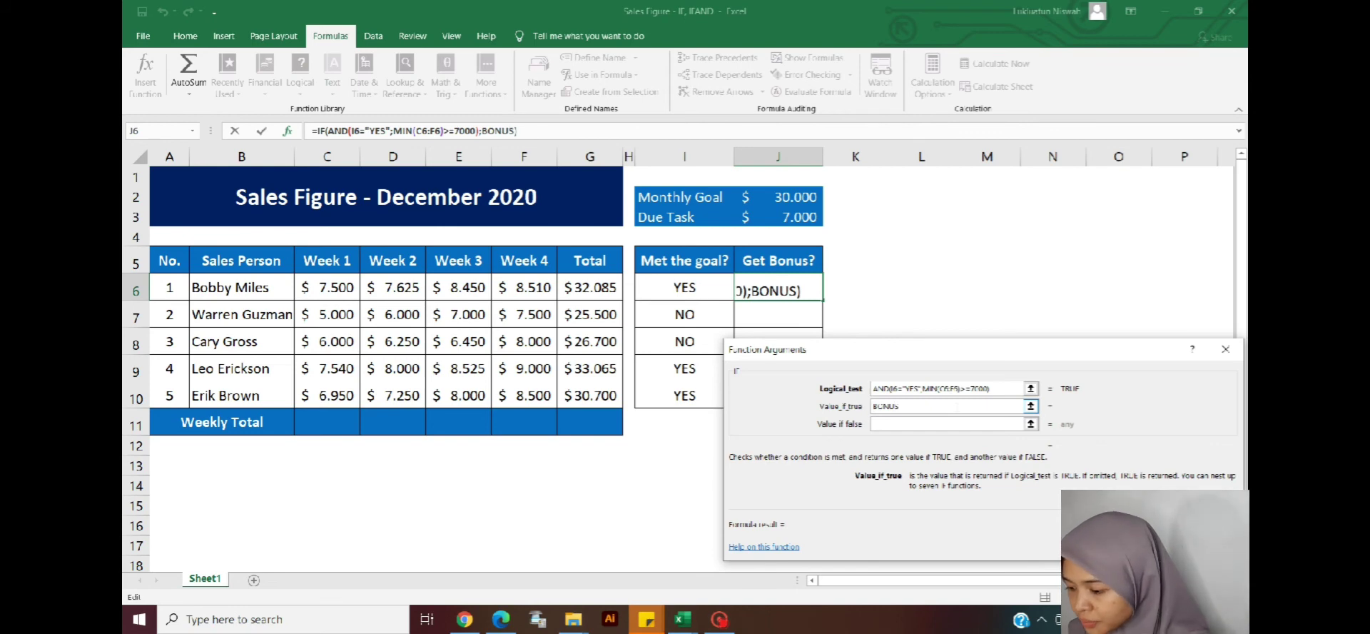
click(920, 424)
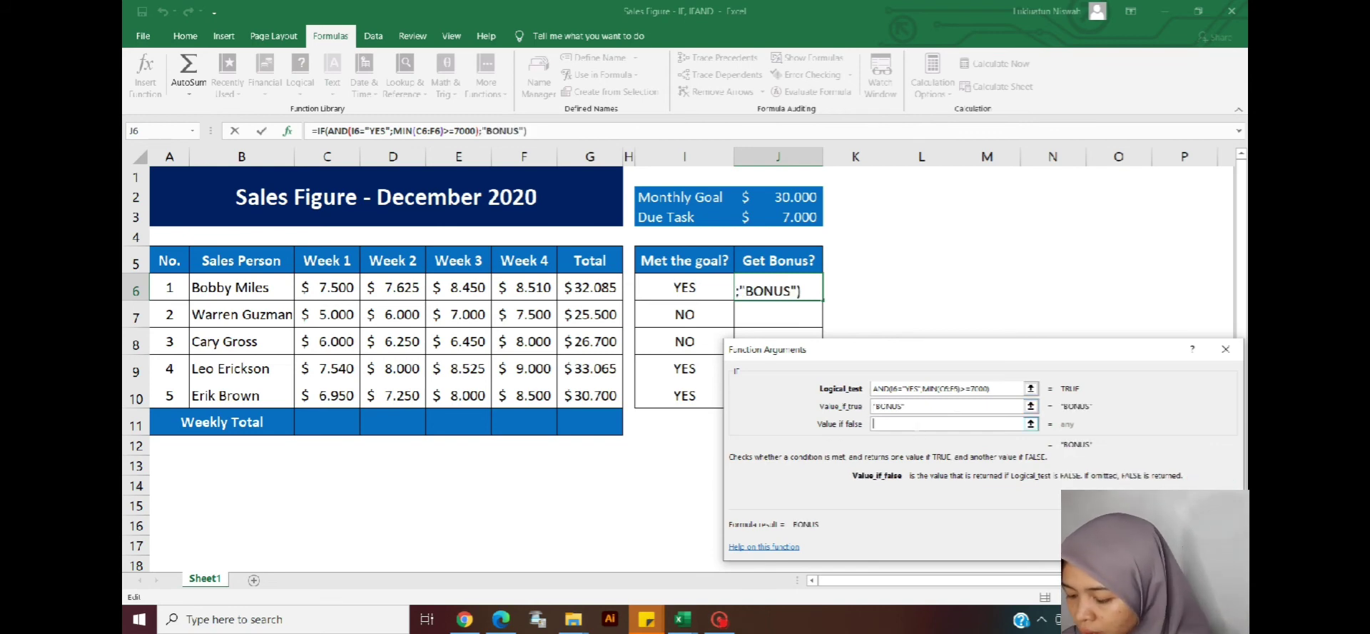
text(NO BONUS)
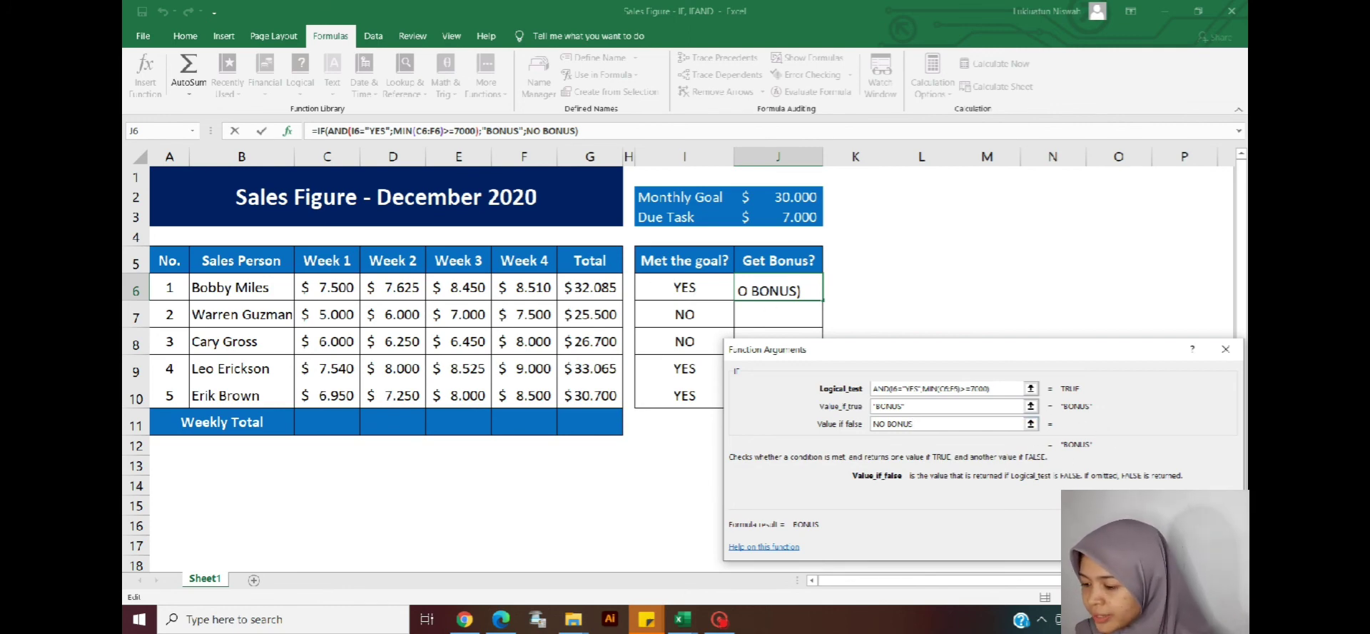
key(Return)
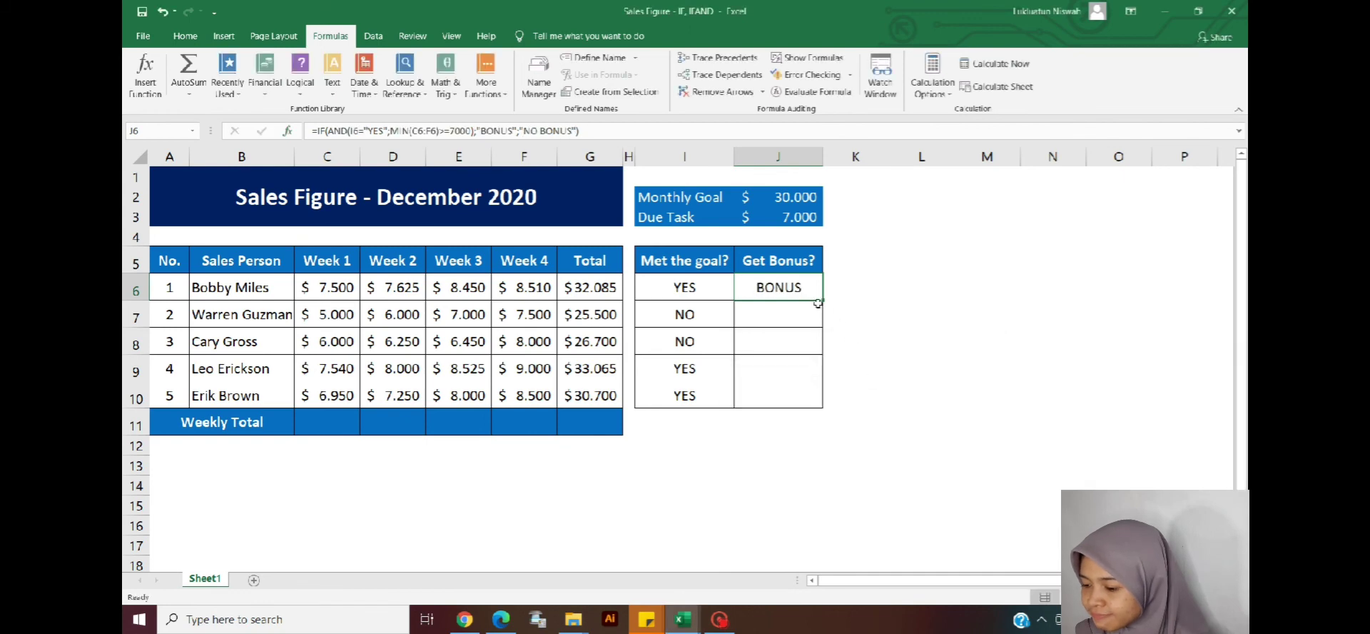
drag(823, 301, 819, 400)
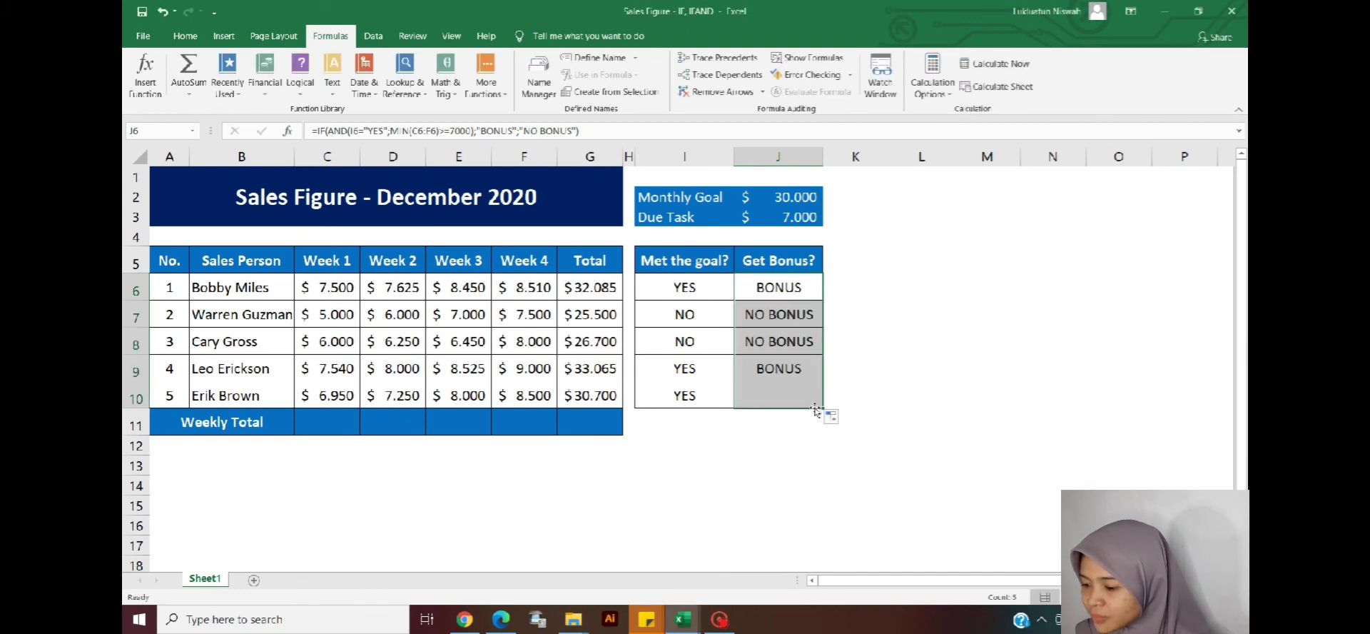
Check the bonus formula and result in J6 through J10 against each salesperson's total and weekly sales.
click(771, 286)
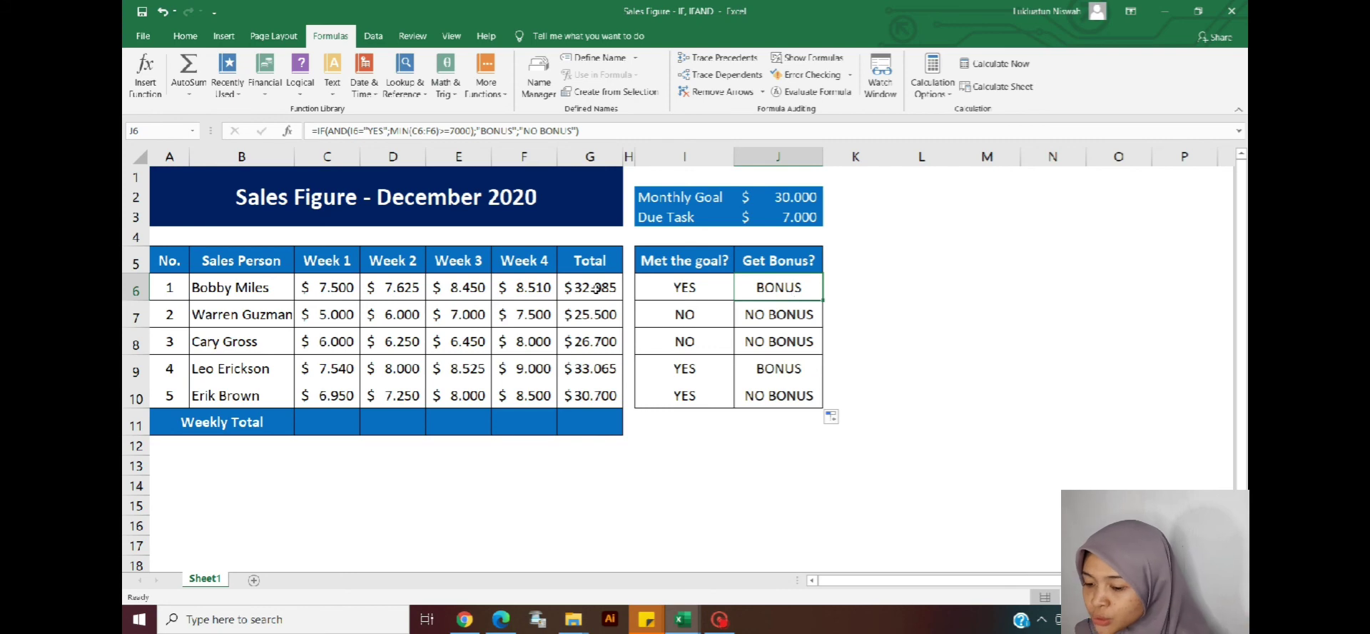
click(137, 315)
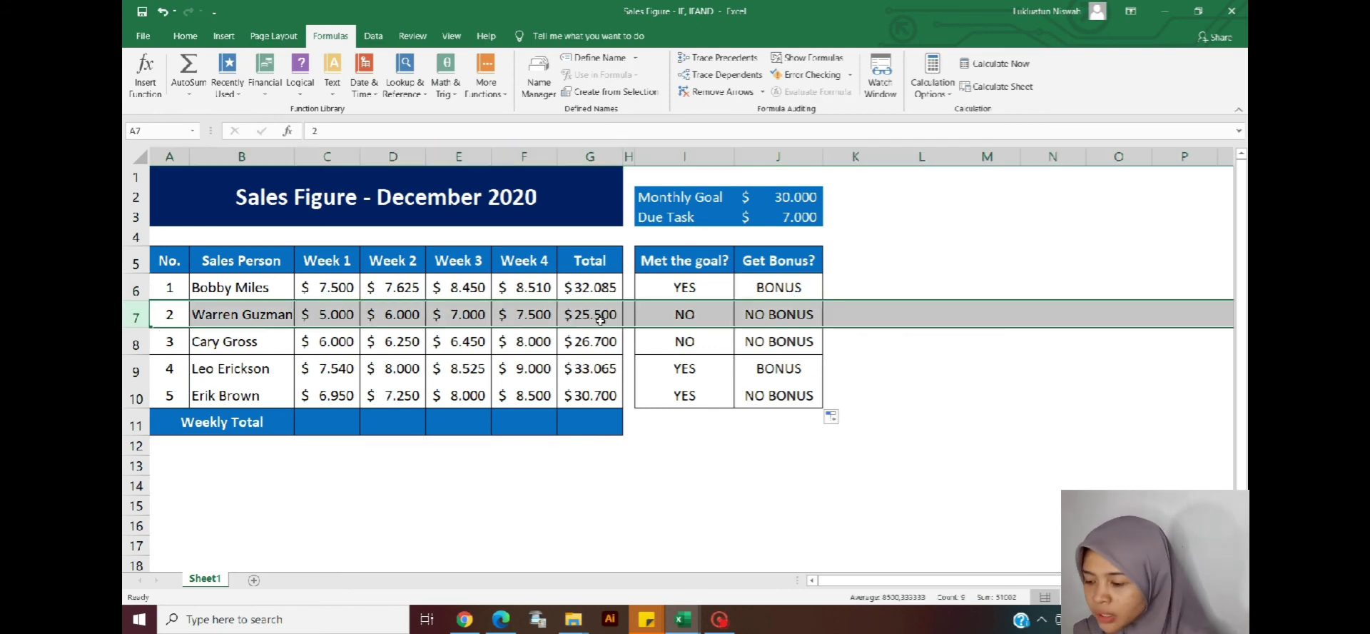
click(795, 313)
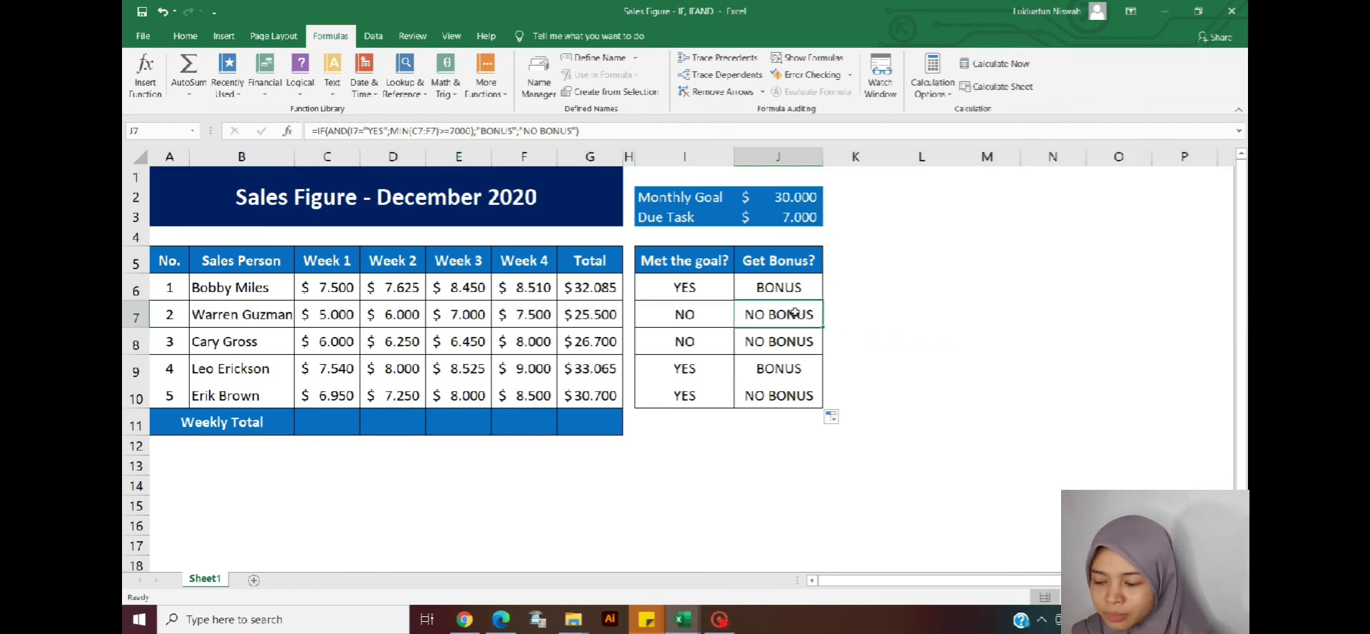
click(596, 341)
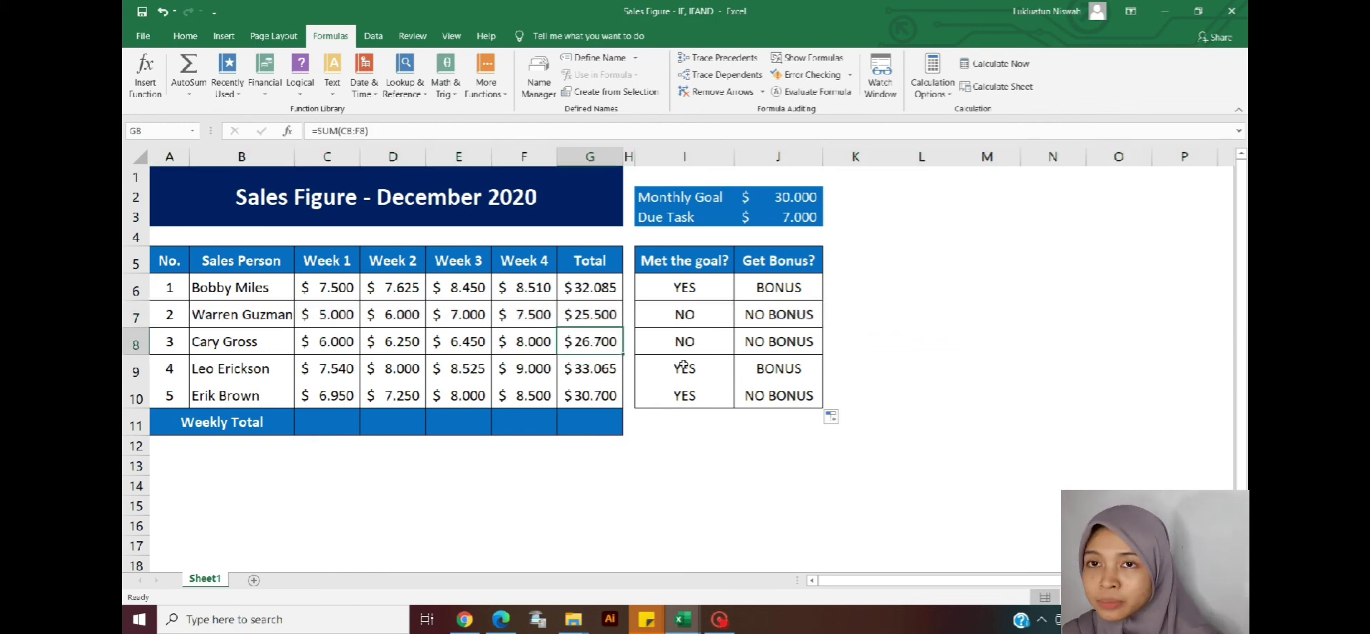
click(778, 344)
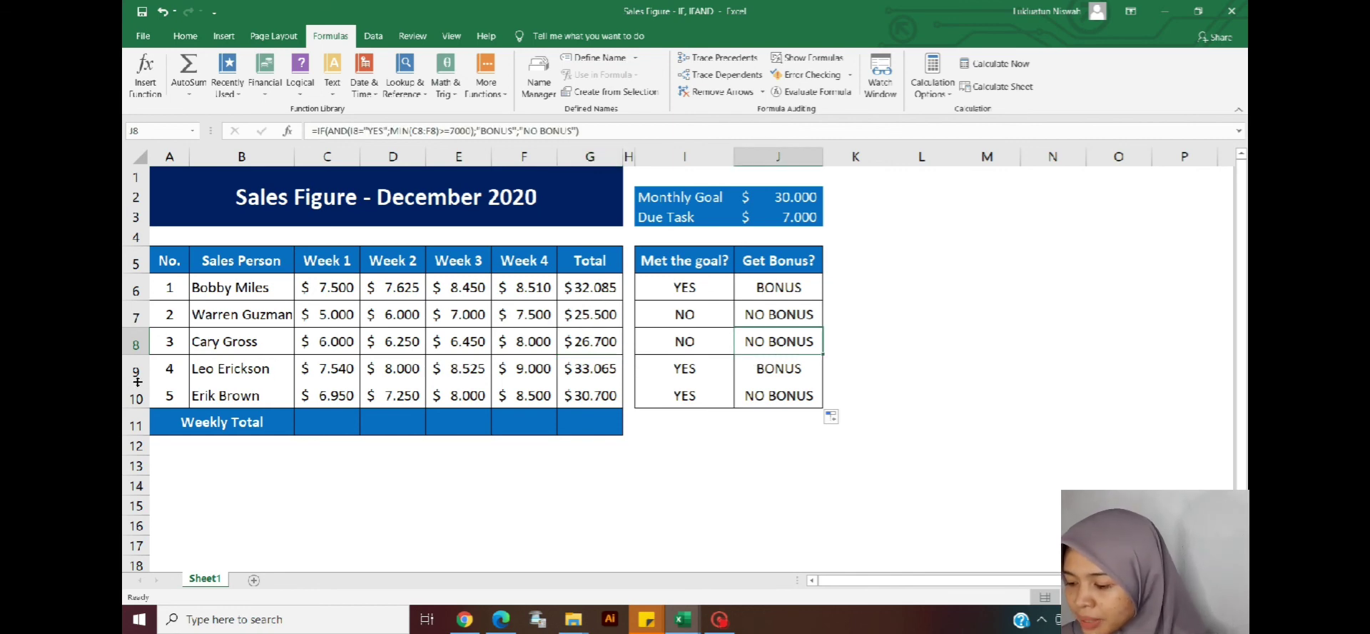
click(657, 376)
drag(337, 366, 527, 366)
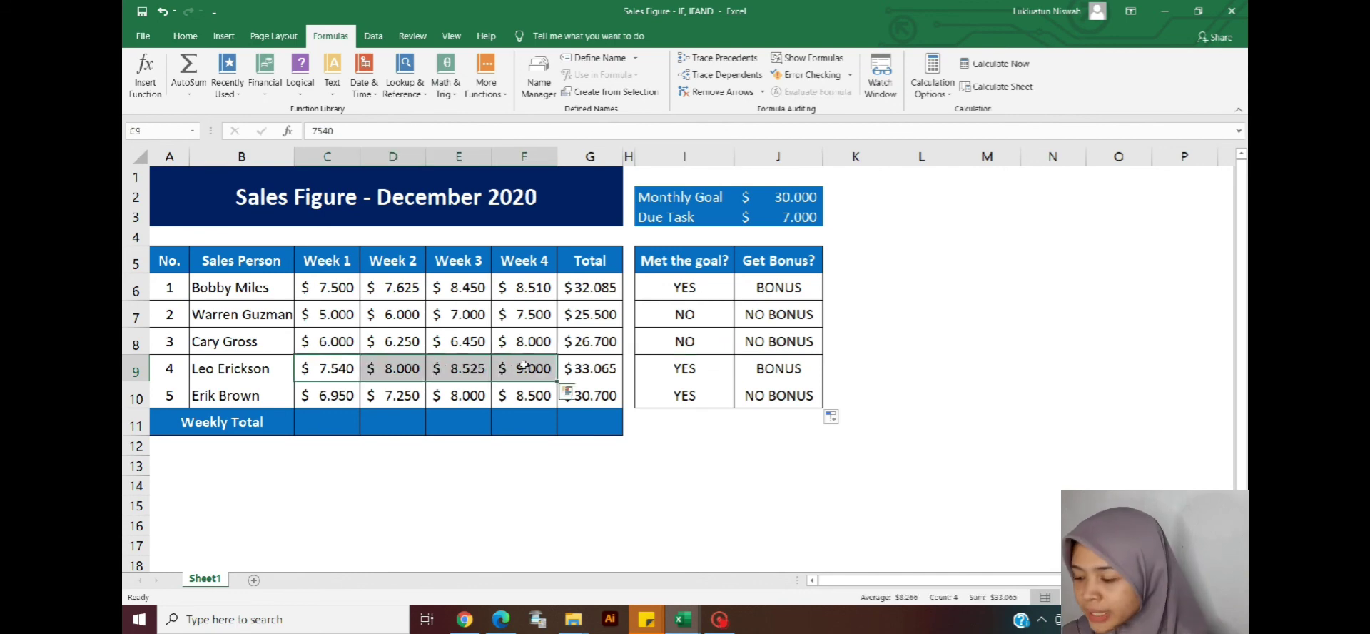
click(779, 369)
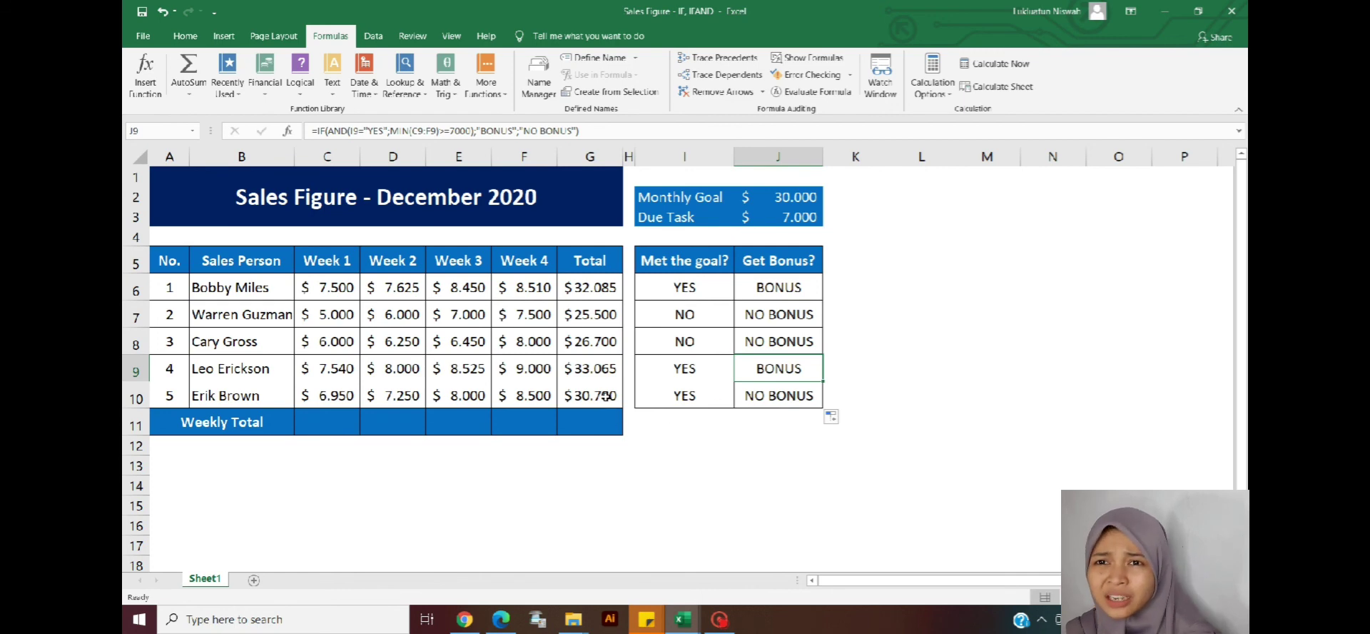
click(605, 395)
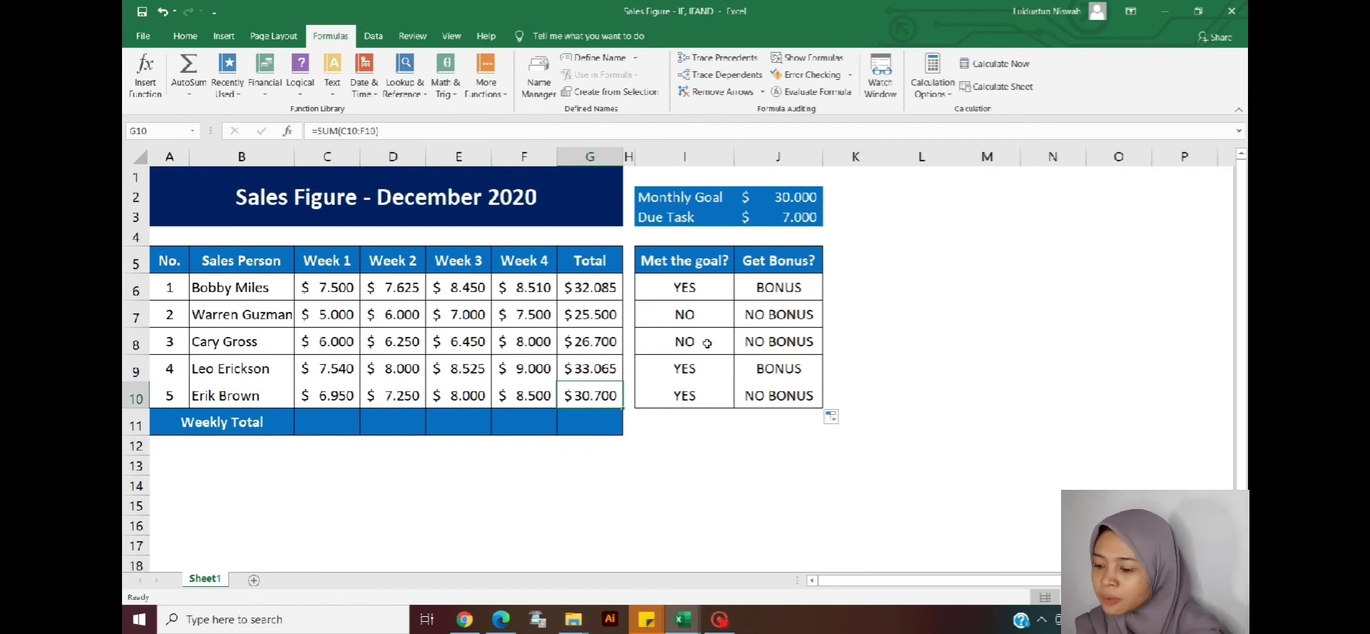
click(787, 399)
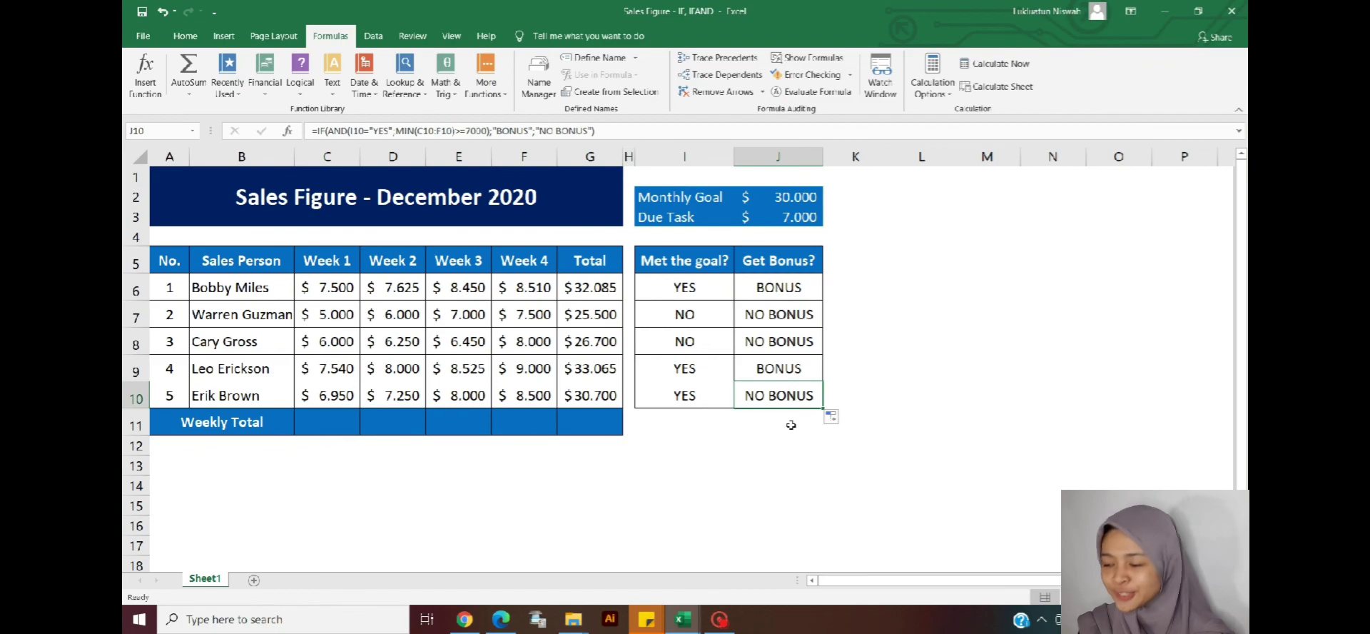